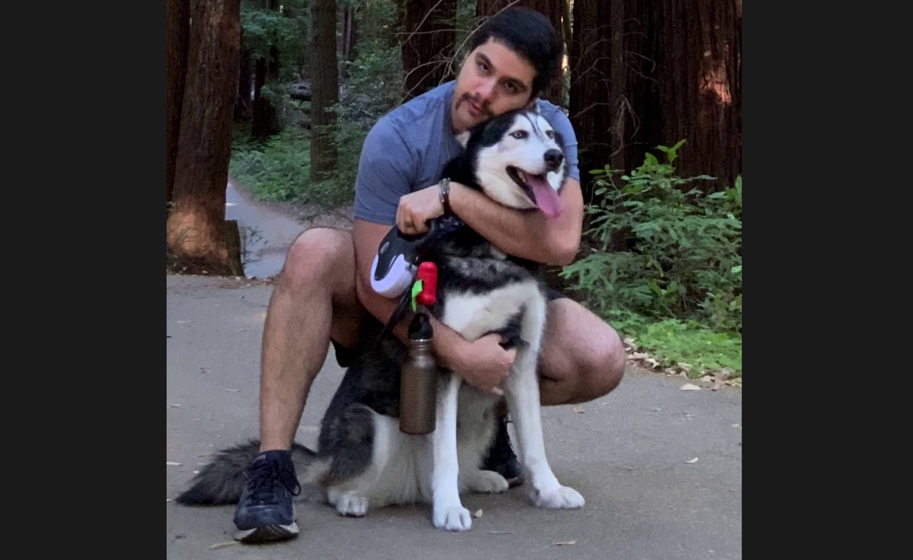
Minimize the photo viewer, reposition the Gmail browser window higher on the desktop and make it taller
mouse_move(29, 21)
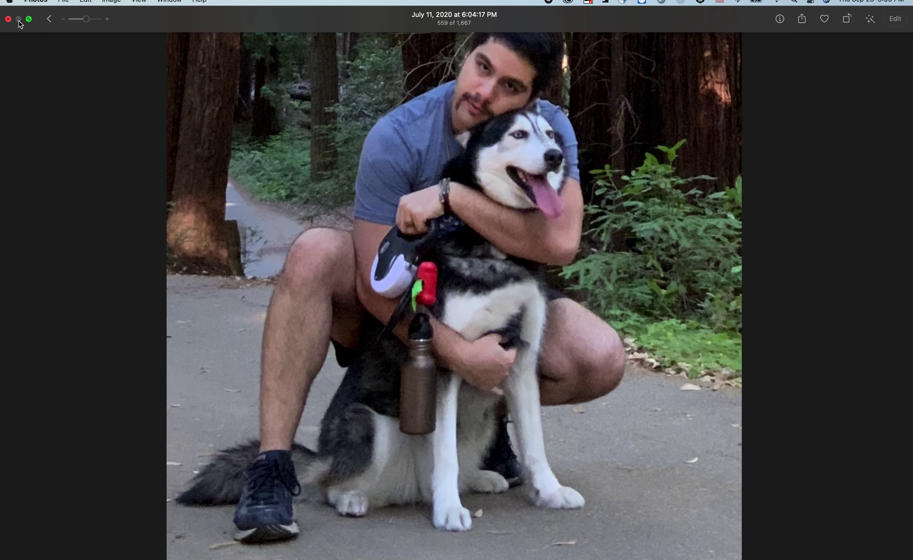
click(29, 21)
click(30, 91)
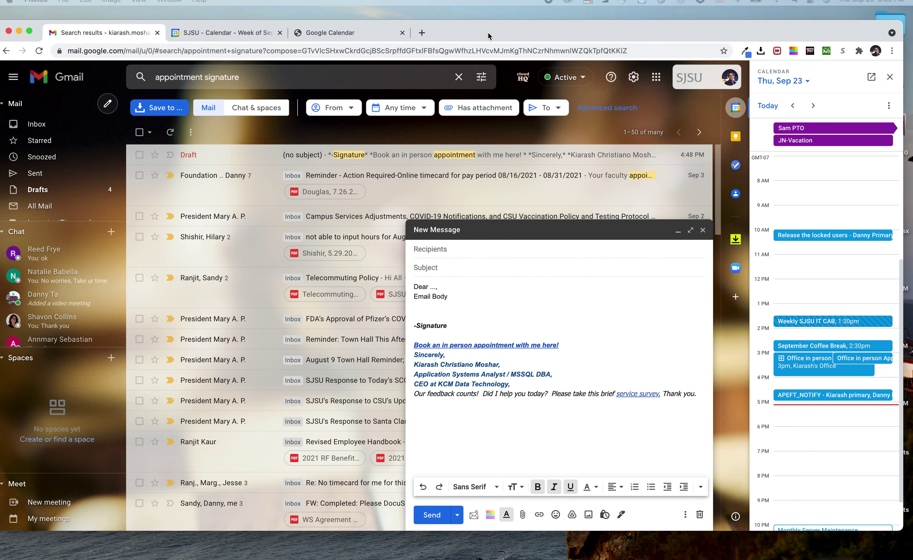
drag(488, 31, 492, 24)
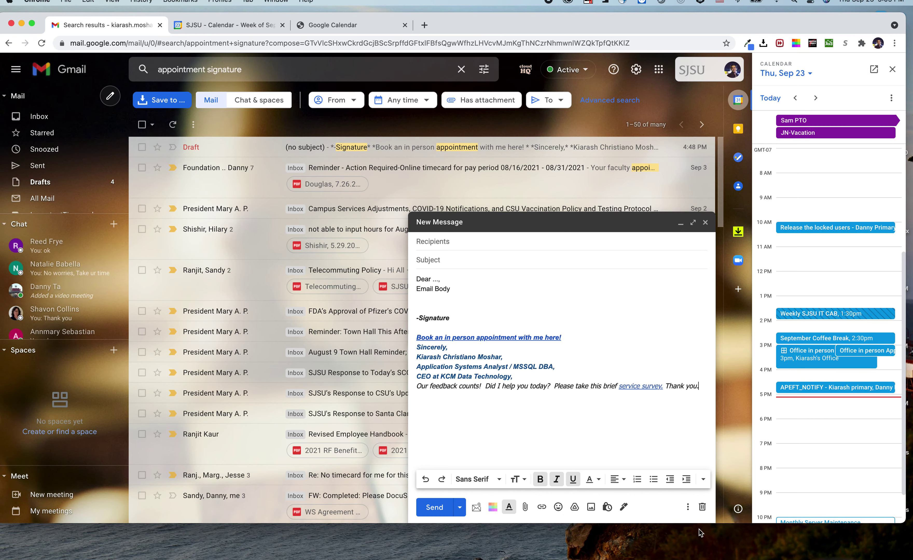
drag(707, 523, 707, 559)
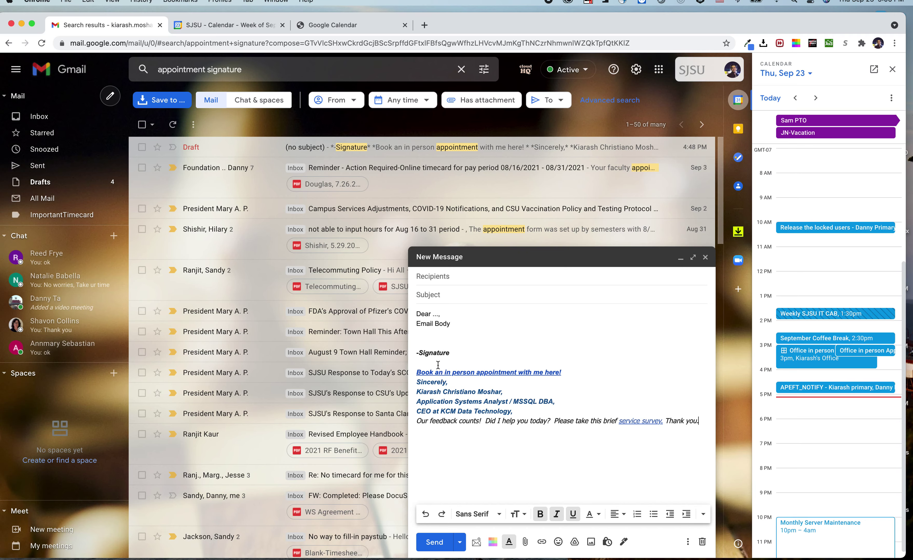
drag(417, 363, 595, 436)
click(565, 460)
drag(569, 373, 416, 373)
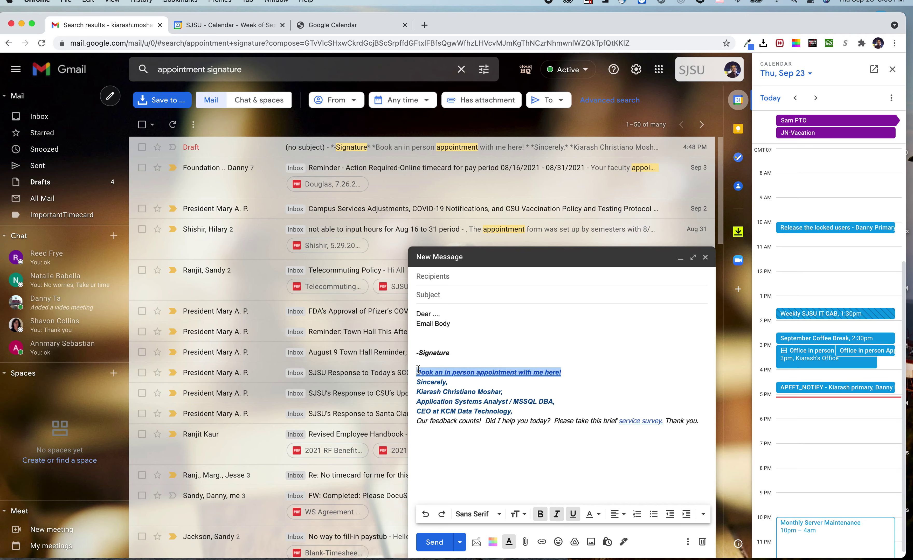
click(462, 359)
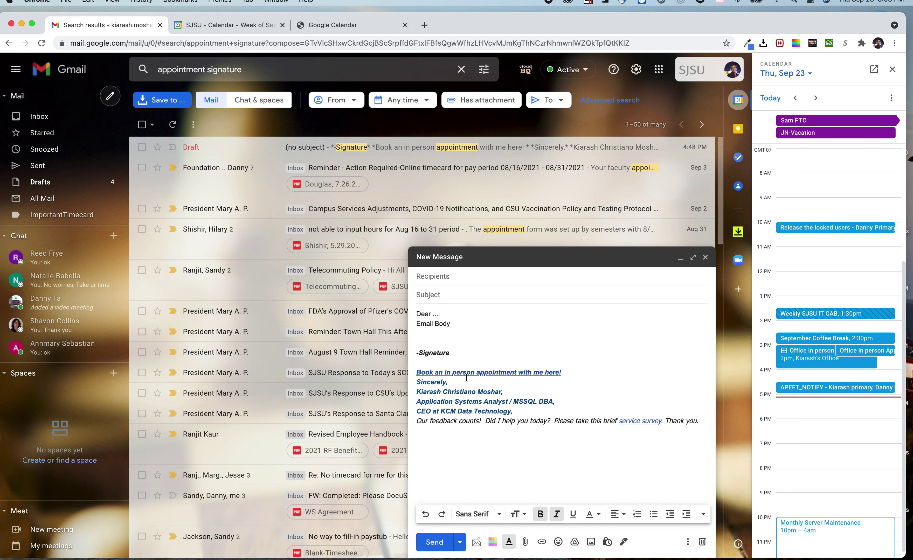
Address the signature draft to the sender's own university account and send it without a subject
click(479, 274)
text(kia)
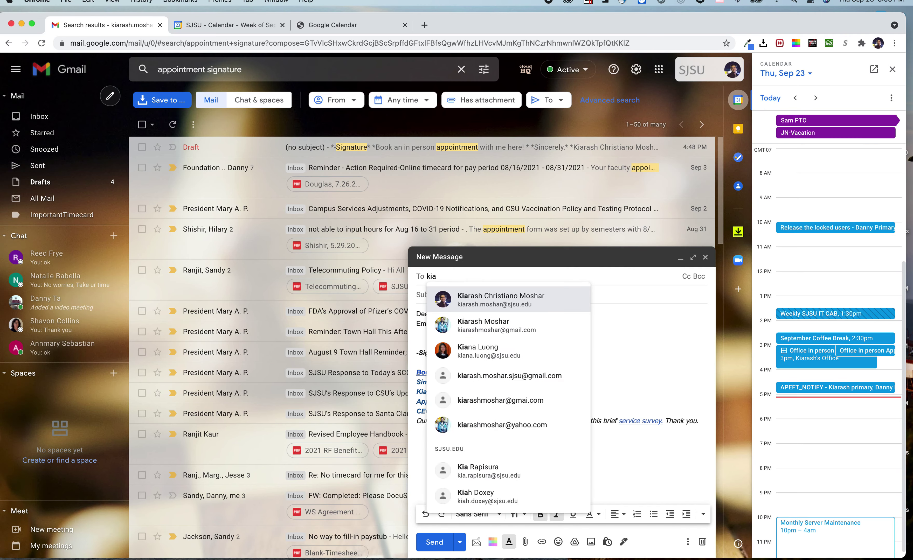
key(Return)
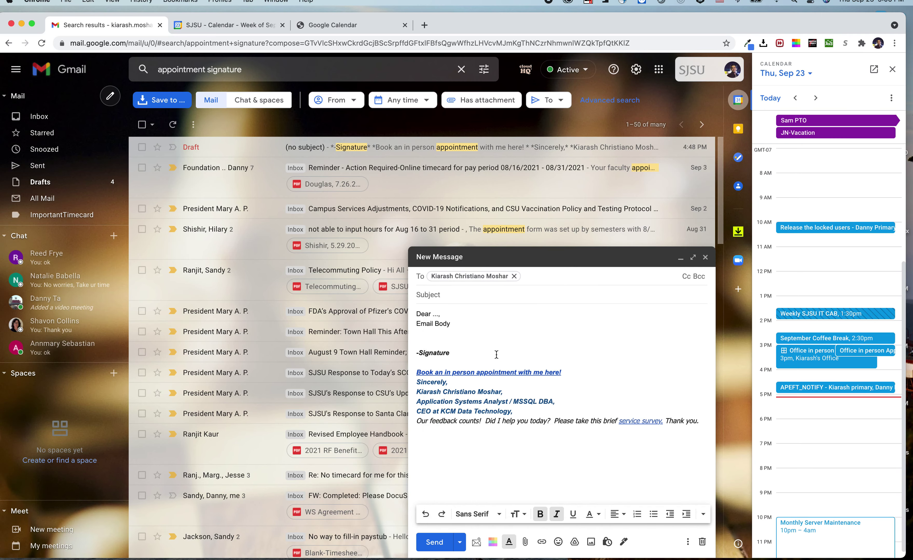
click(435, 542)
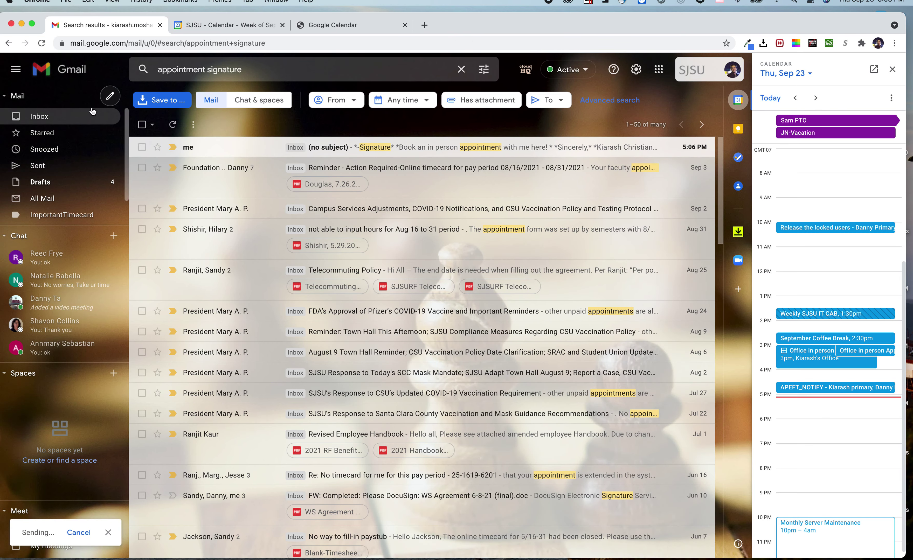
Open the self-sent email in the inbox and follow the in-person appointment booking link in its signature
click(86, 119)
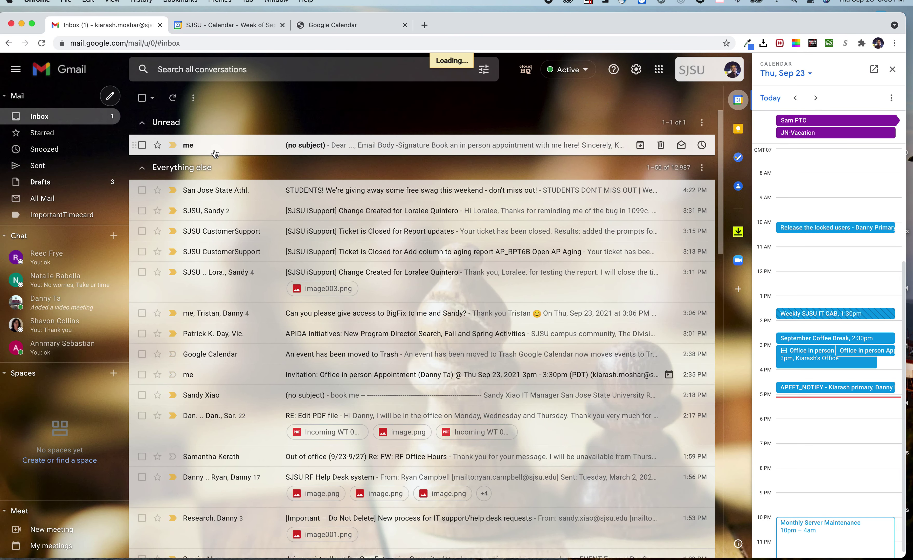
click(214, 148)
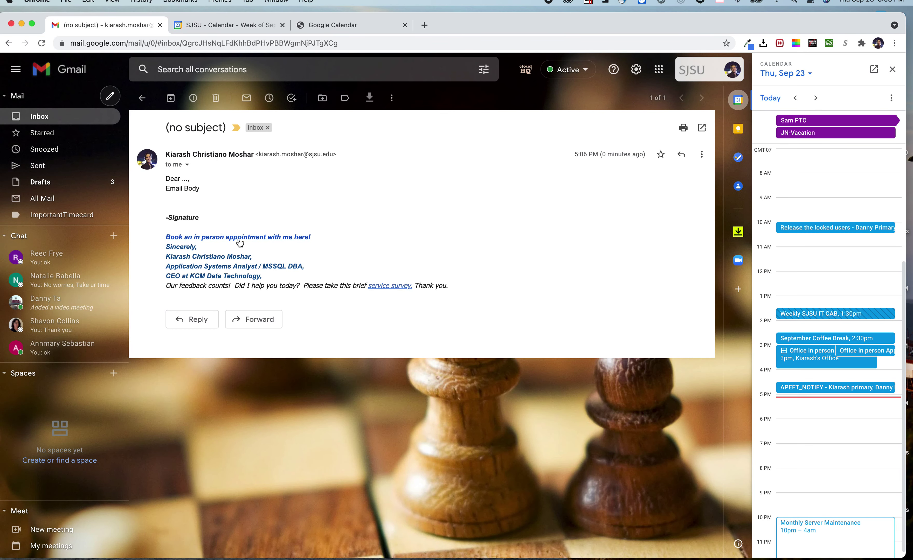
click(206, 240)
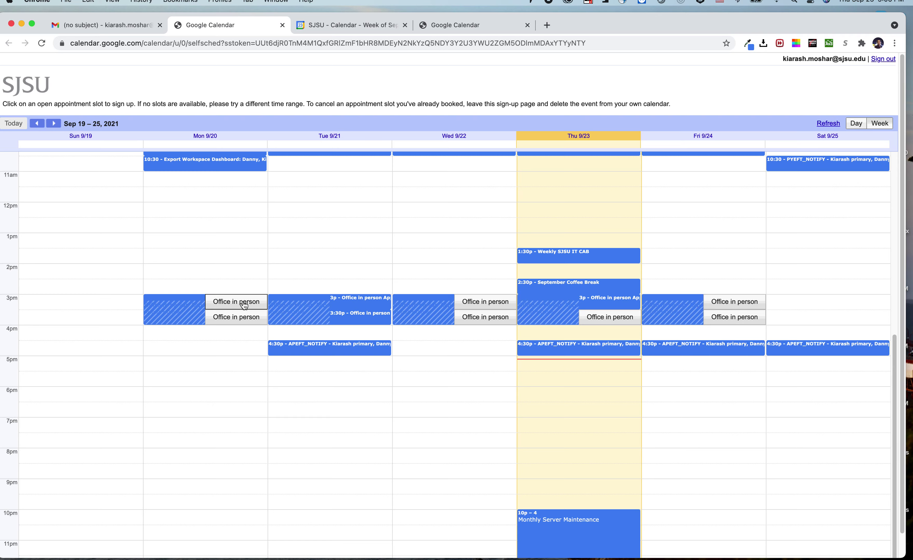
Book the Monday, September 20, 3:00–3:30pm in-person office slot and view the saved appointment in Google Calendar
click(240, 306)
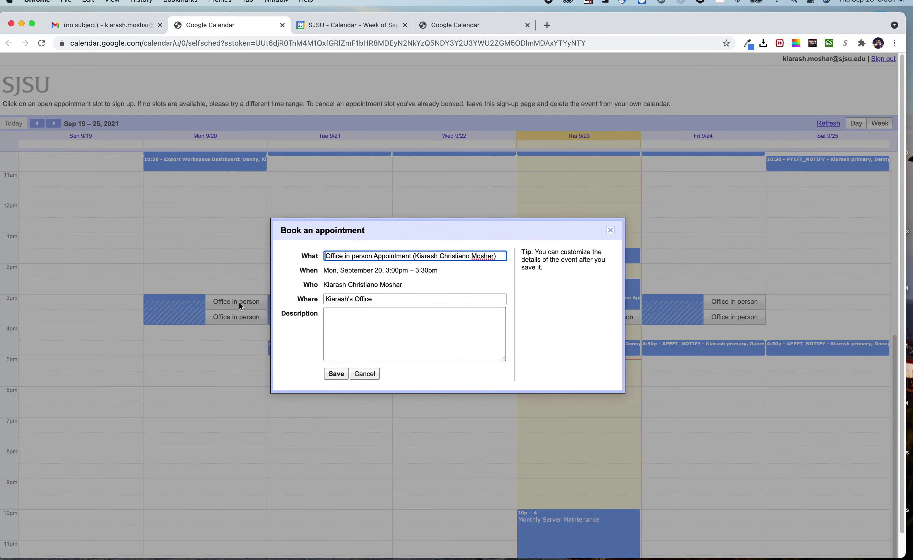
click(377, 322)
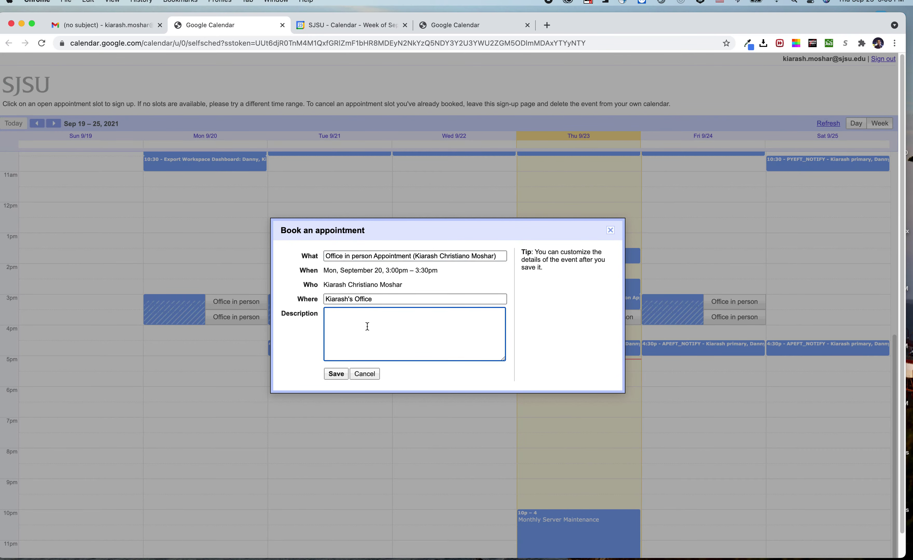
click(336, 374)
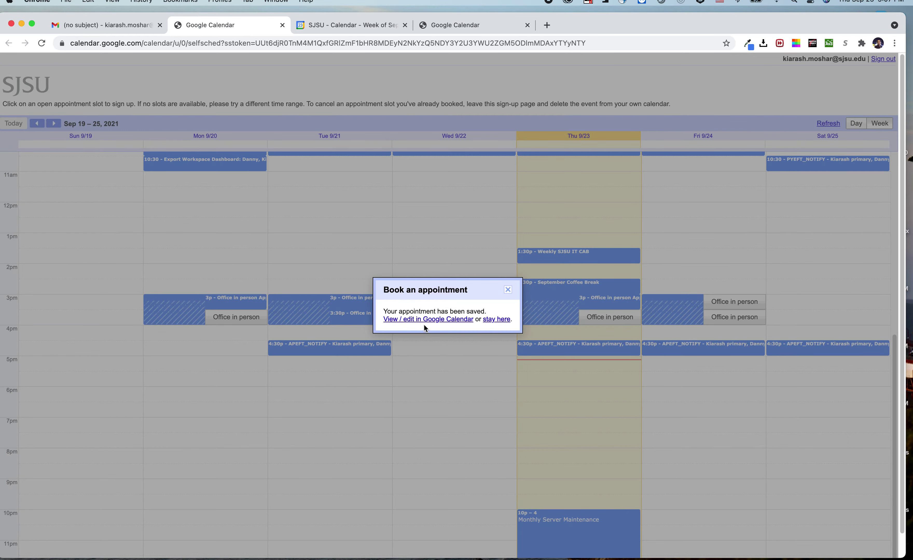
click(418, 319)
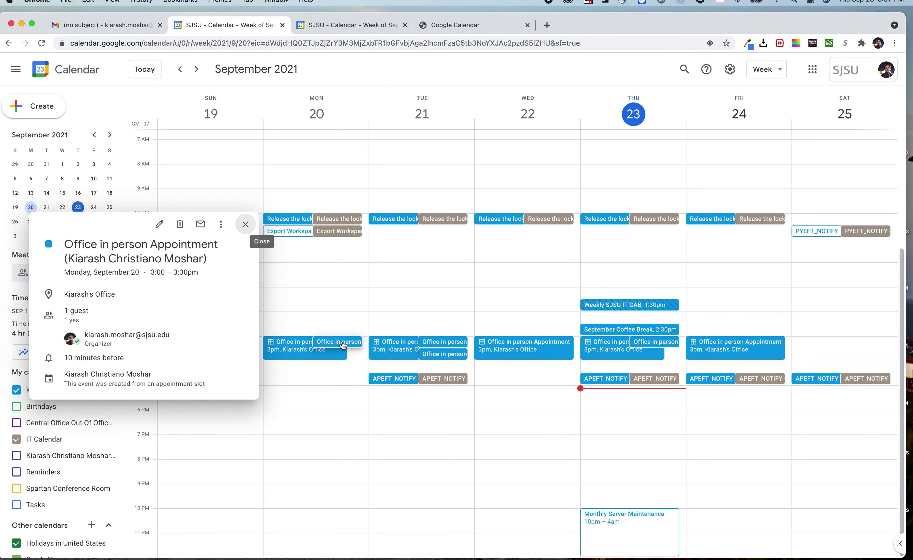
click(245, 225)
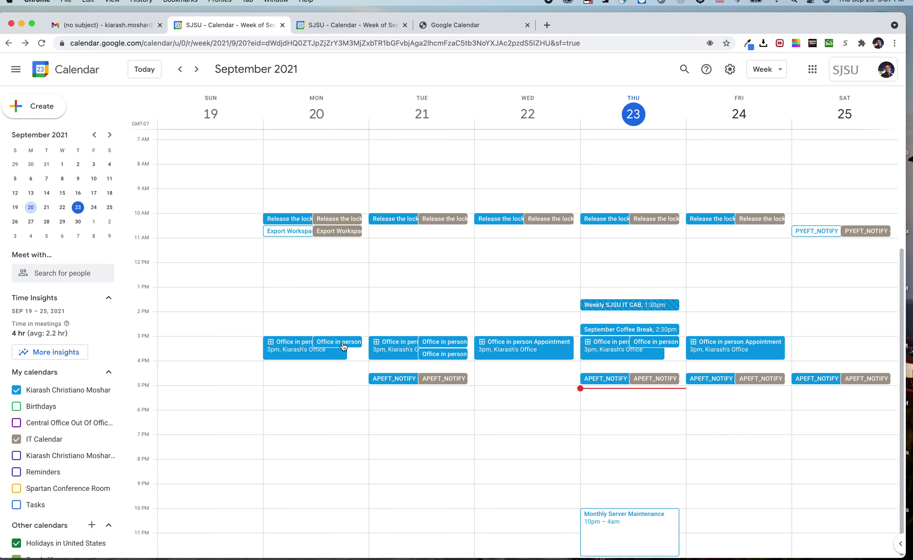
Close the open calendar tabs and return to the Gmail inbox
click(117, 28)
click(282, 25)
click(283, 25)
click(283, 25)
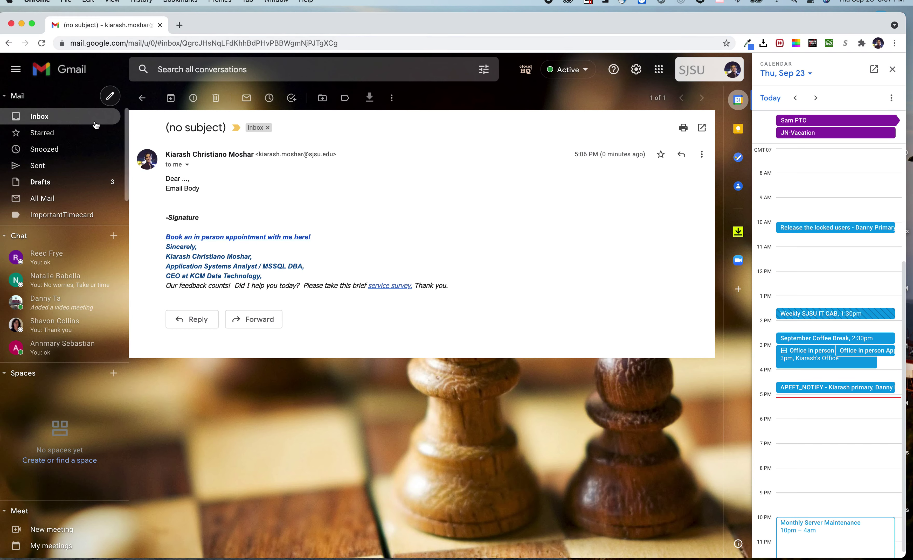
click(70, 123)
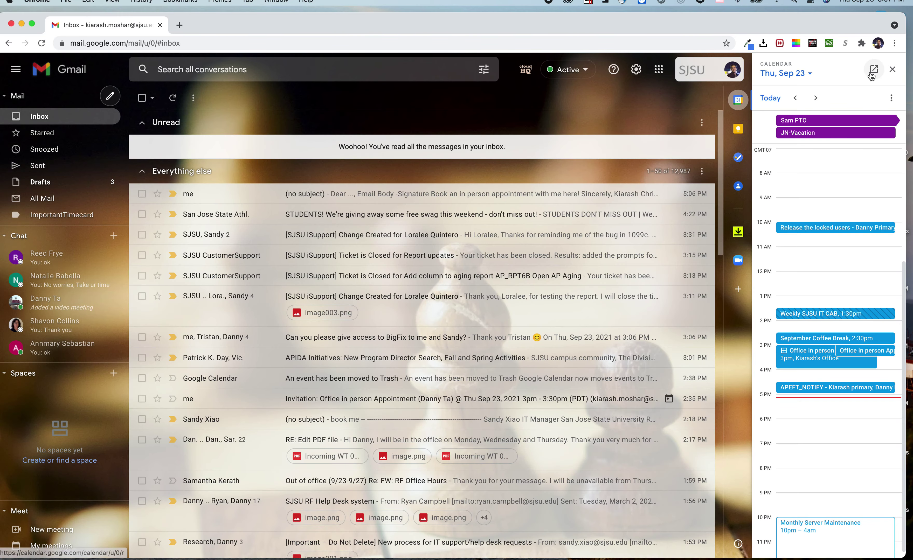
Switch from Gmail to Google Calendar in a new browser tab
click(737, 102)
click(892, 100)
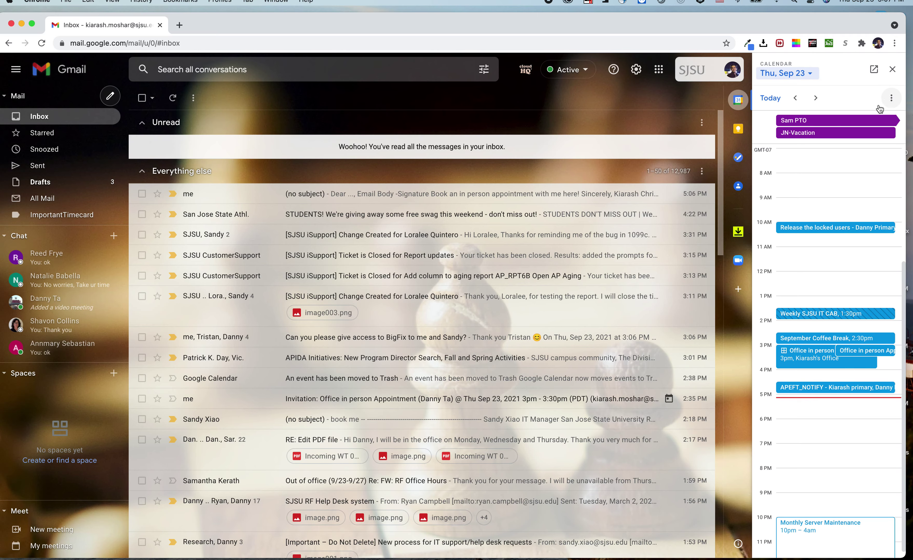
click(659, 71)
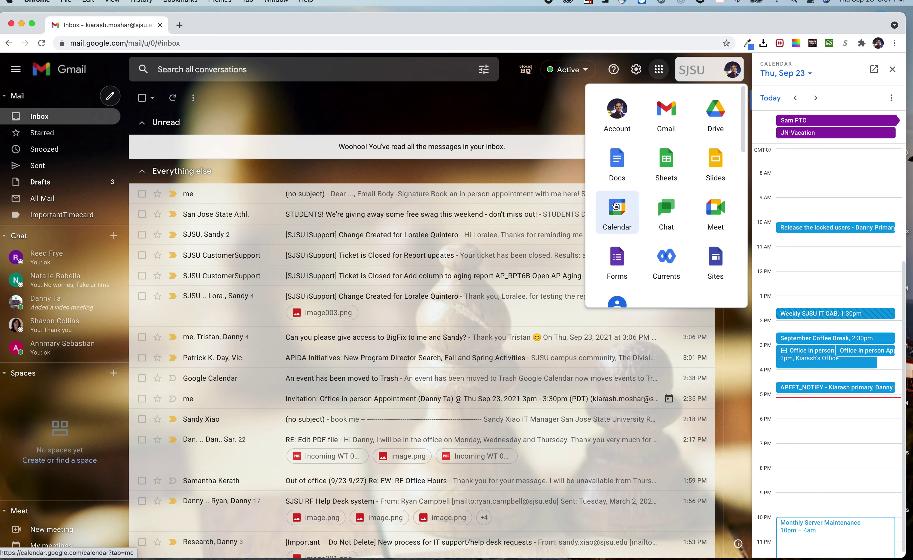
click(617, 219)
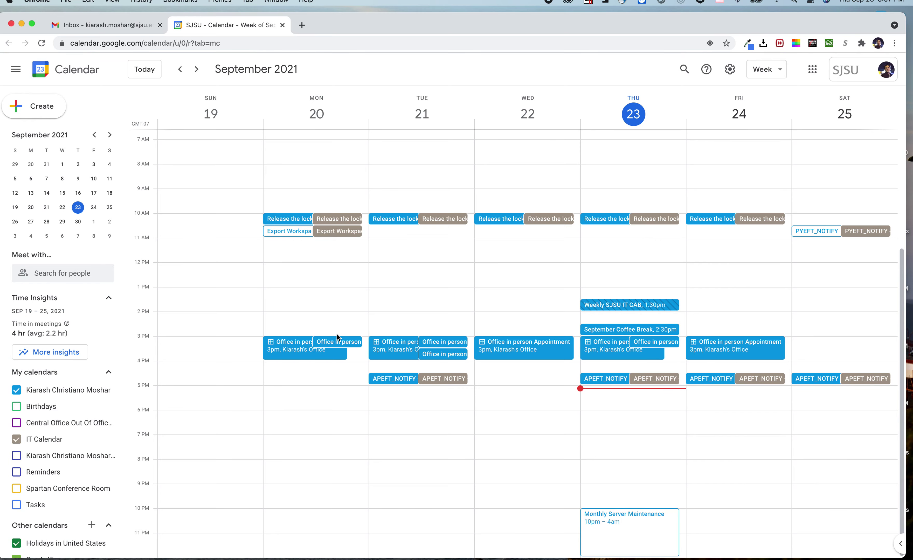
Start an entry titled Office Hours on Monday, September 20, 4:00–6:00am, and make it appointment slots
scroll(356, 321, up, 5)
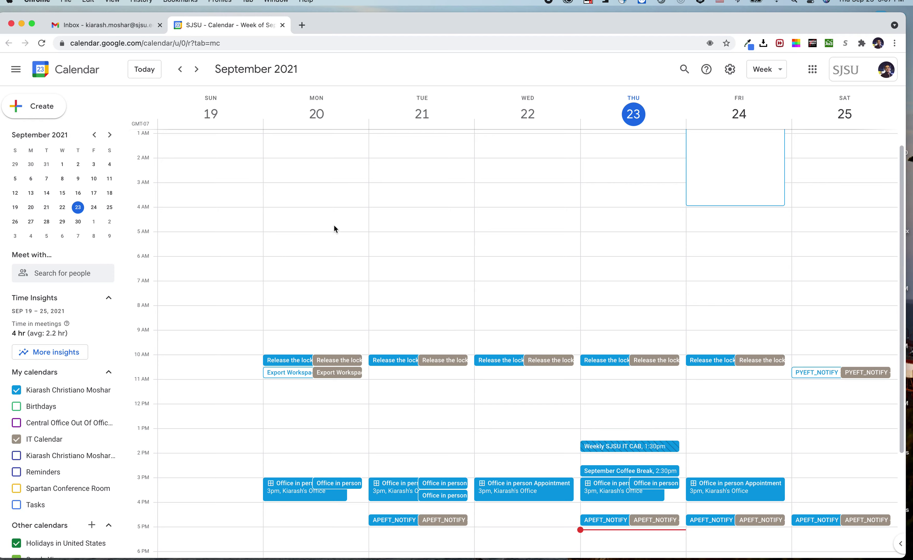
drag(317, 209, 319, 253)
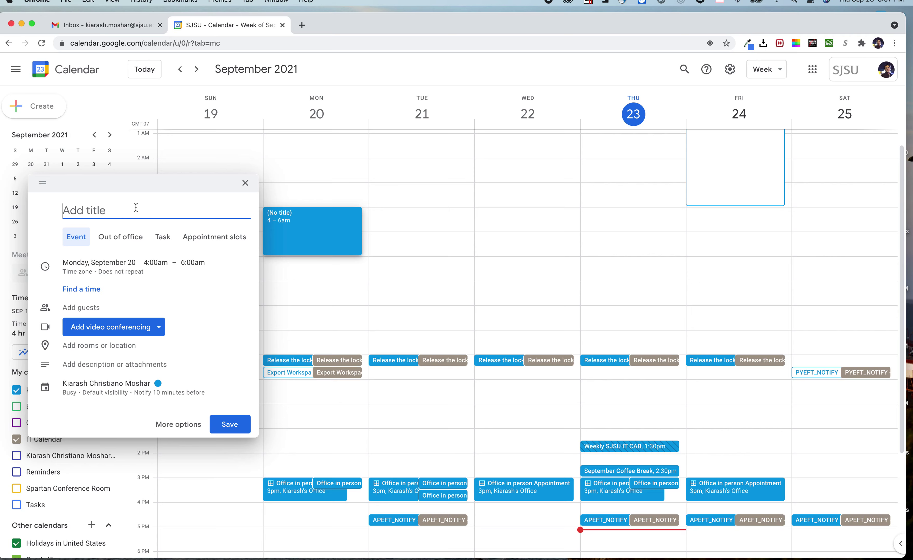
text(Office Hours)
click(215, 240)
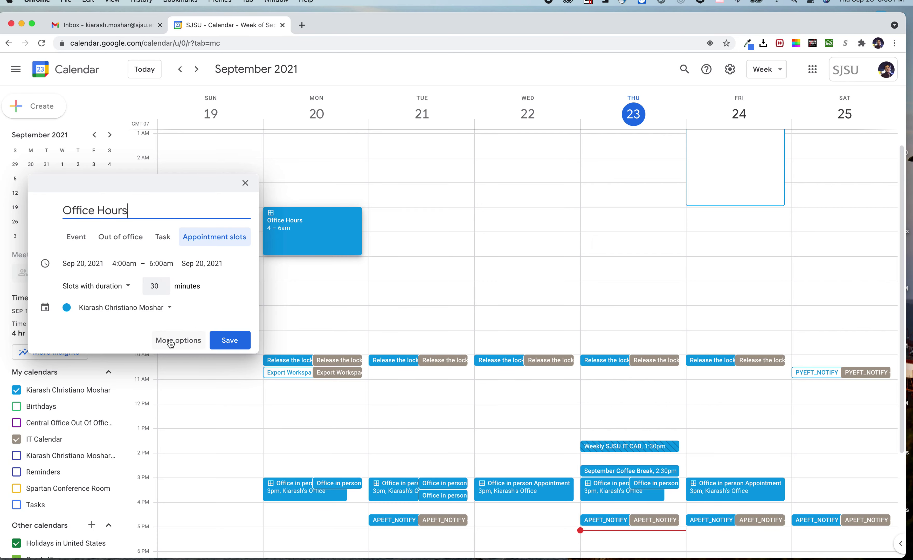
Open the full options of the Office Hours slots and set them to repeat every weekday (Monday to Friday)
click(162, 342)
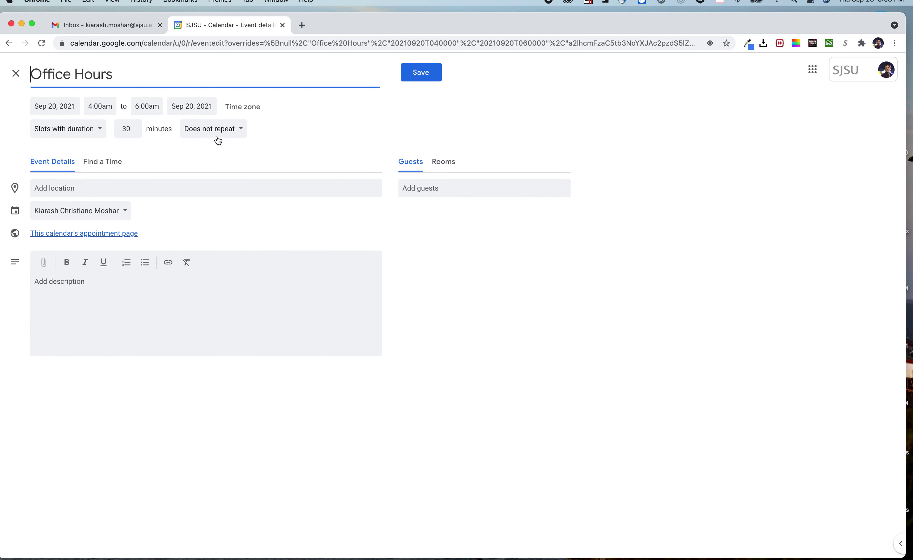
click(218, 141)
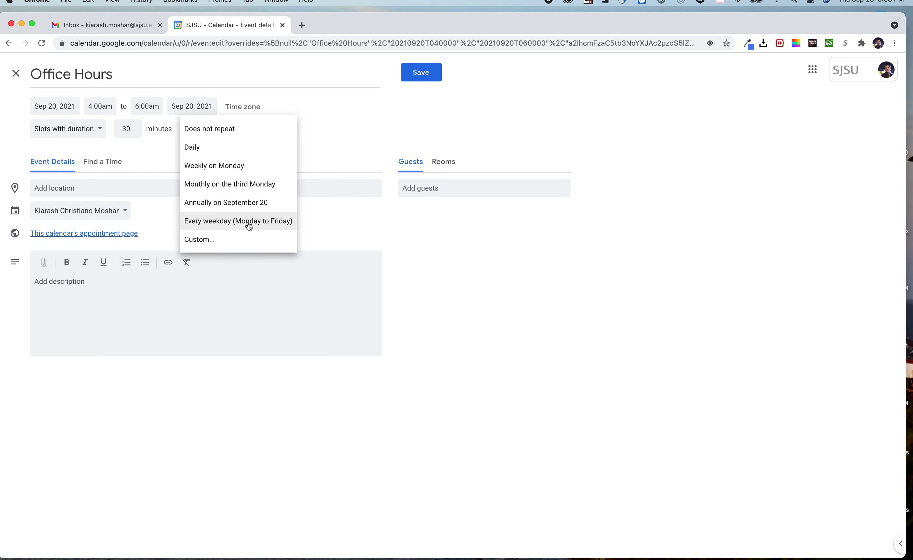
click(265, 229)
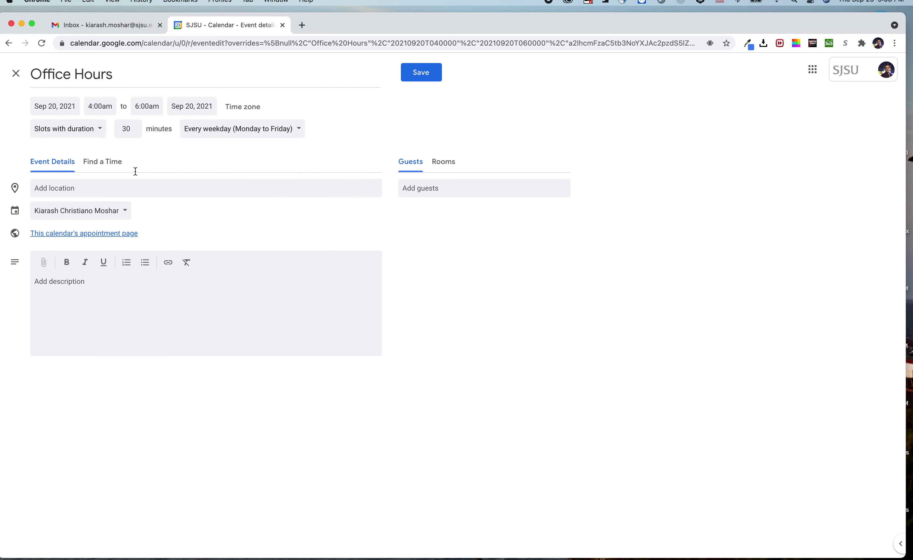
Enter Test as both the location and the description of the Office Hours slots and save the event
click(119, 189)
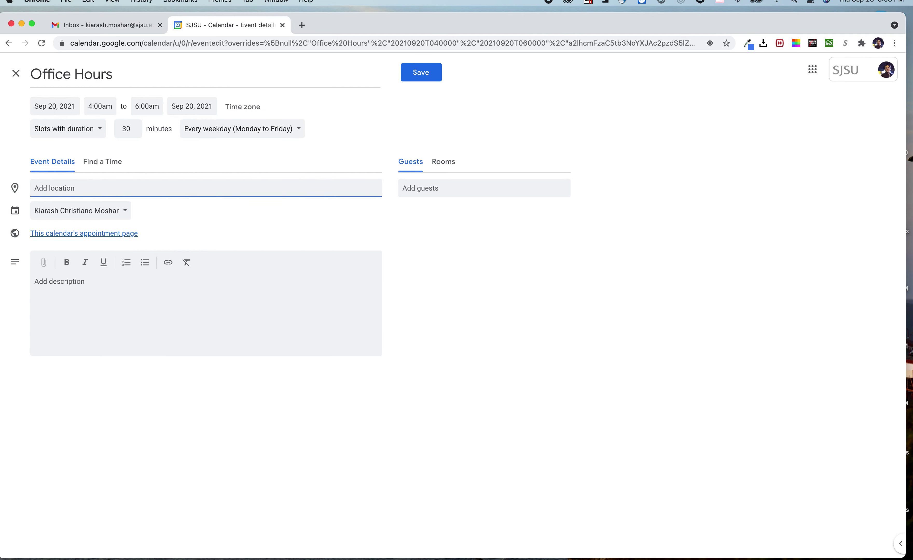
text(Test)
click(471, 243)
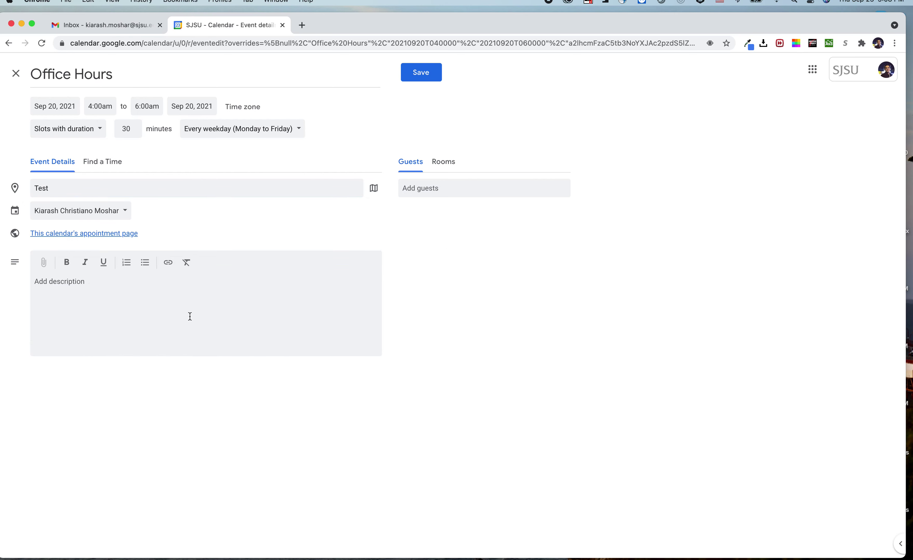
click(190, 316)
text(Test)
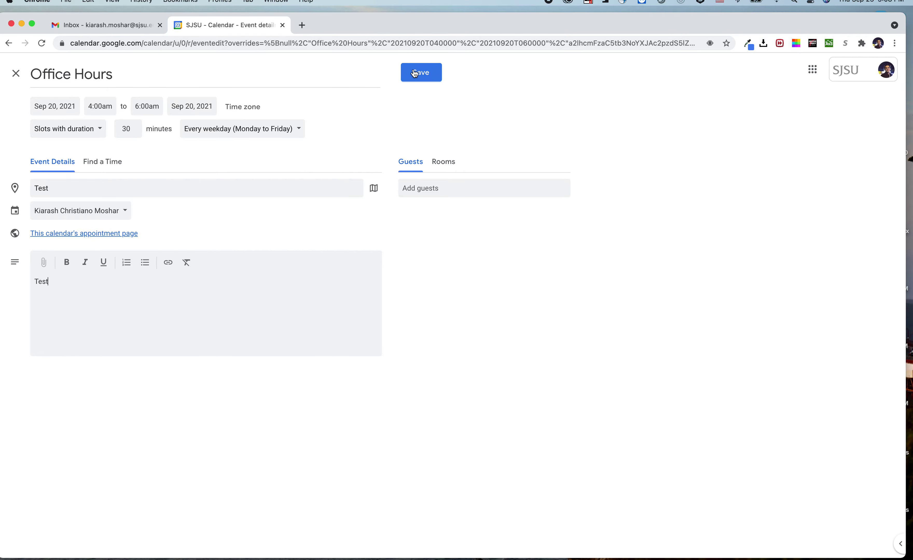
click(426, 77)
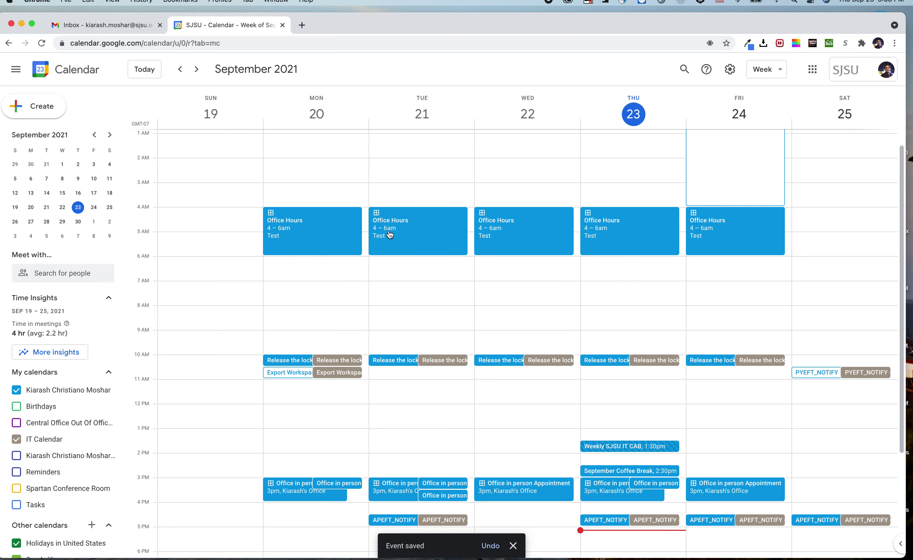
Open the appointment page from Monday's Office Hours event and copy the page's full web address
click(311, 230)
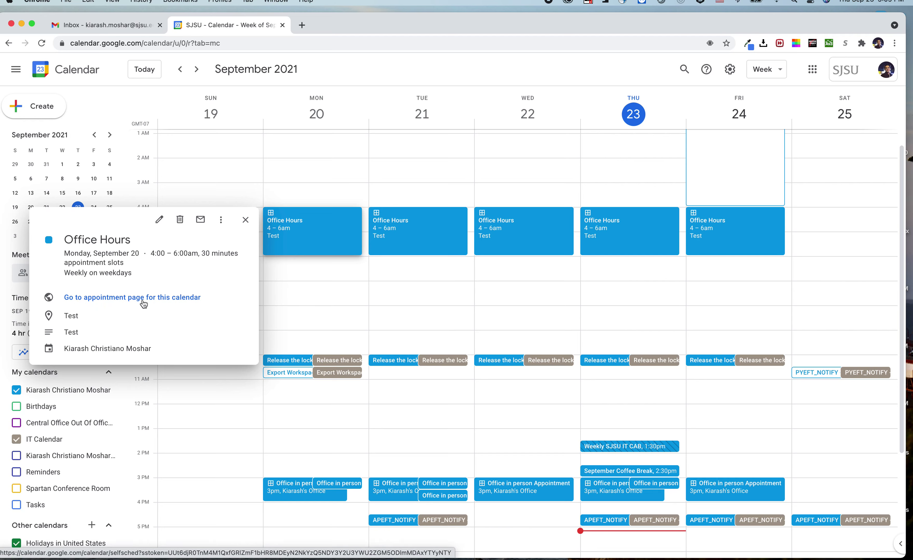
click(156, 299)
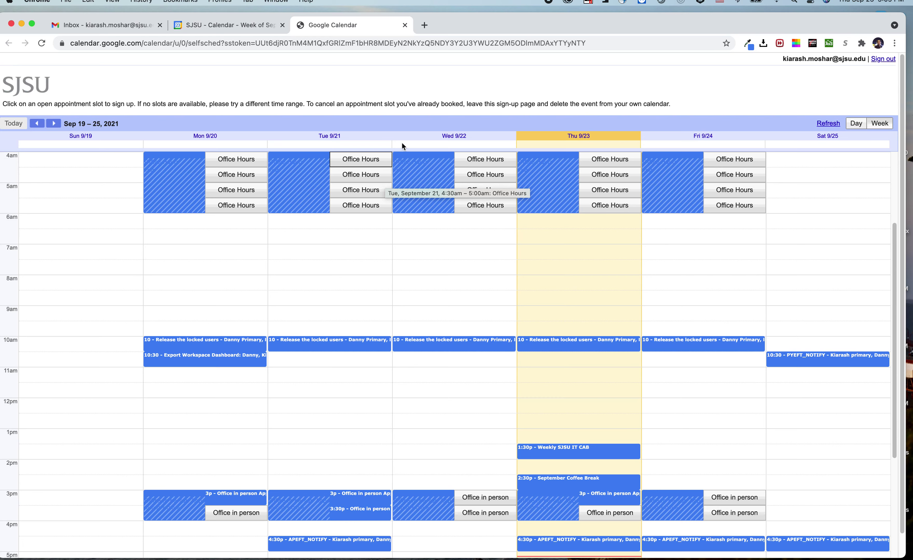
click(441, 44)
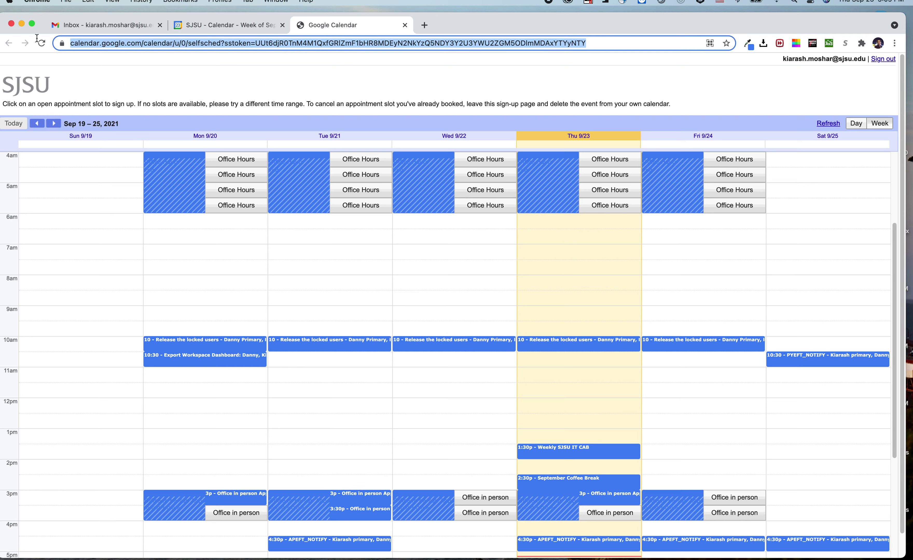
click(614, 43)
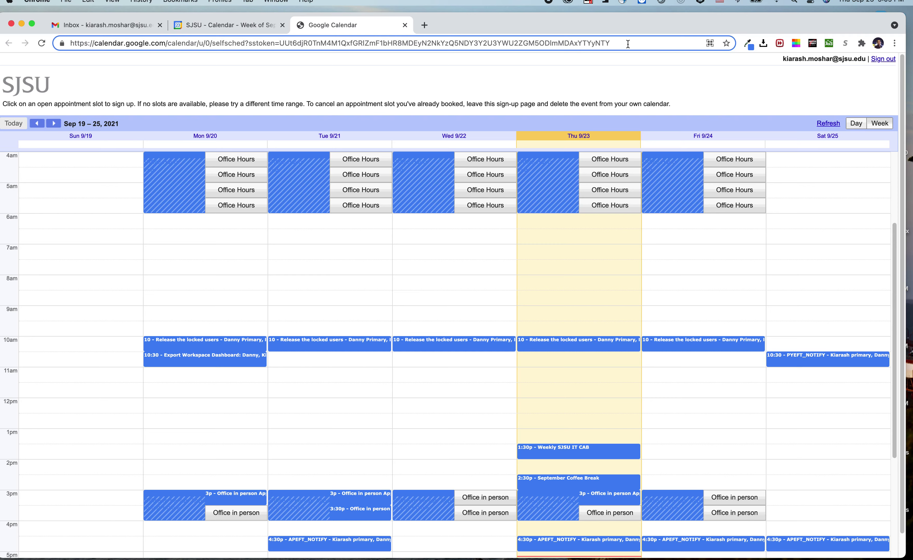
drag(627, 44, 85, 44)
double_click(83, 44)
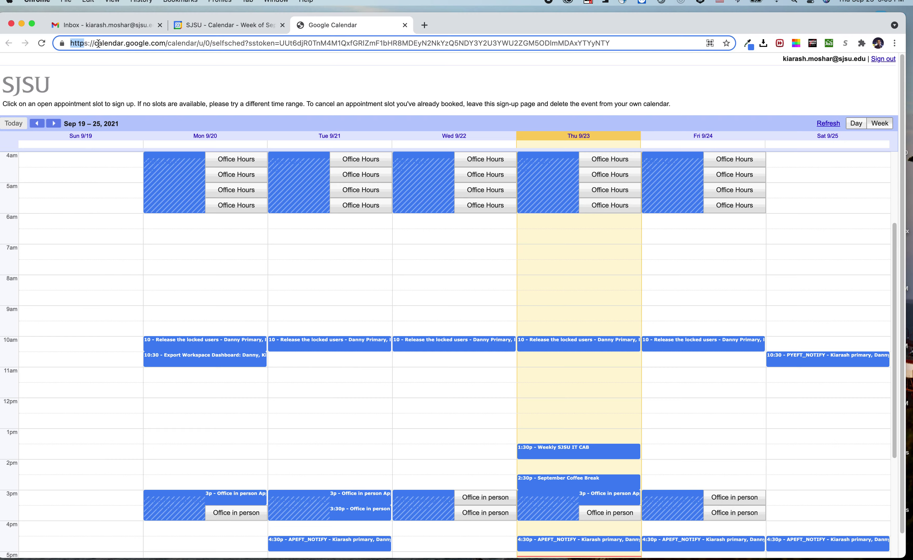
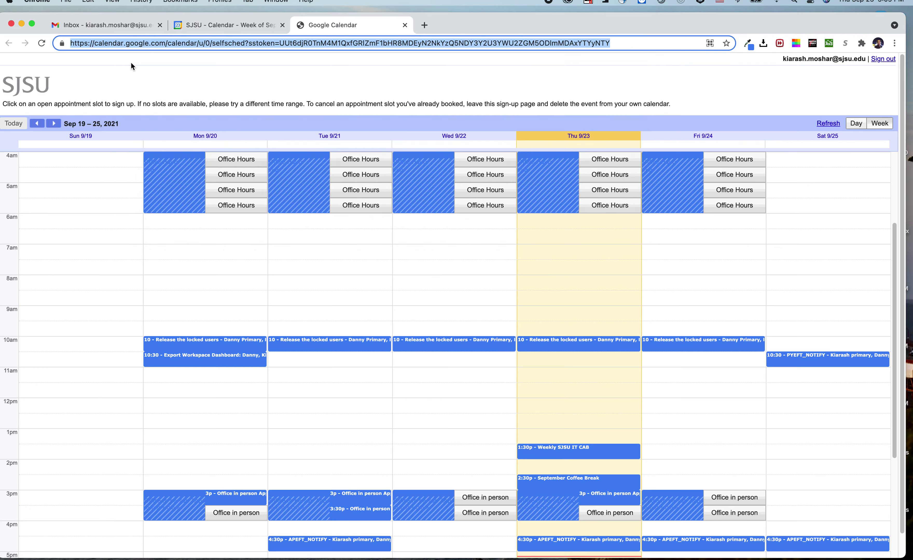
Switch to Gmail and open the full general settings at the signature editor
click(123, 30)
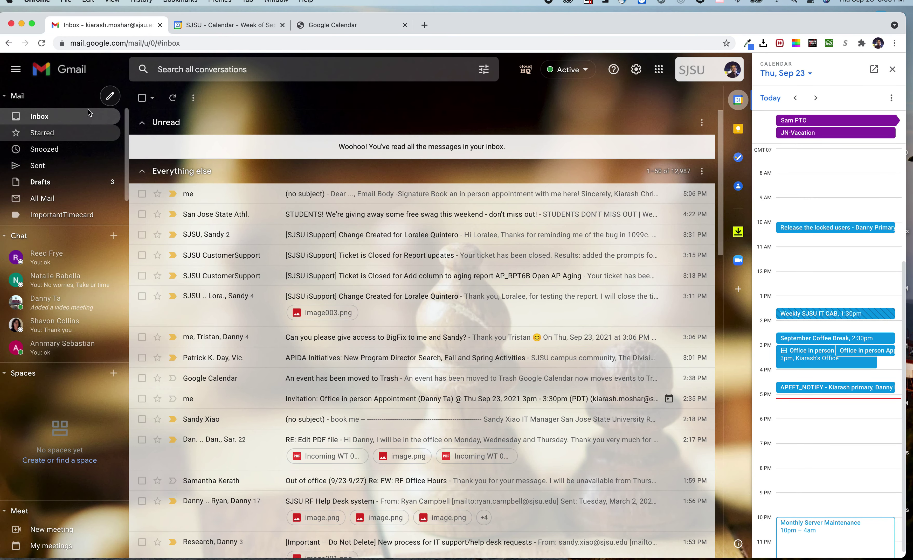
click(635, 70)
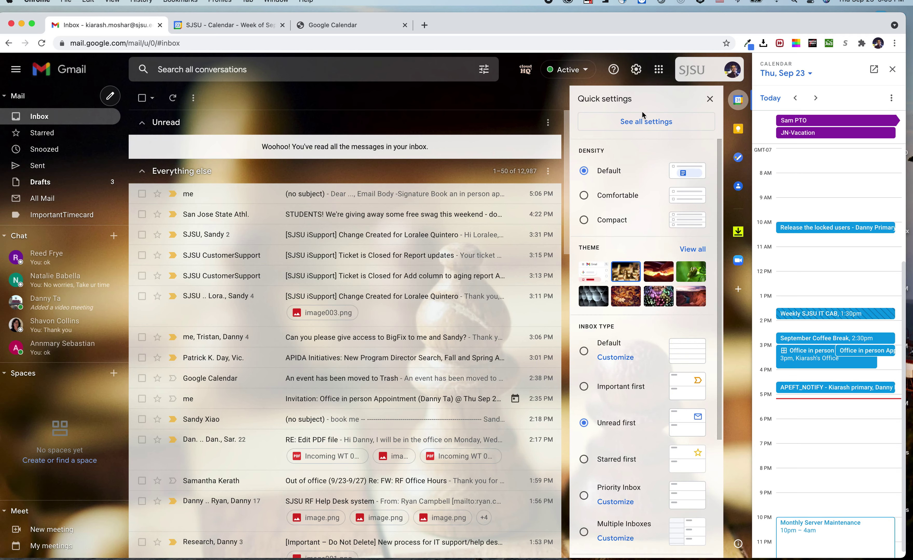
click(641, 127)
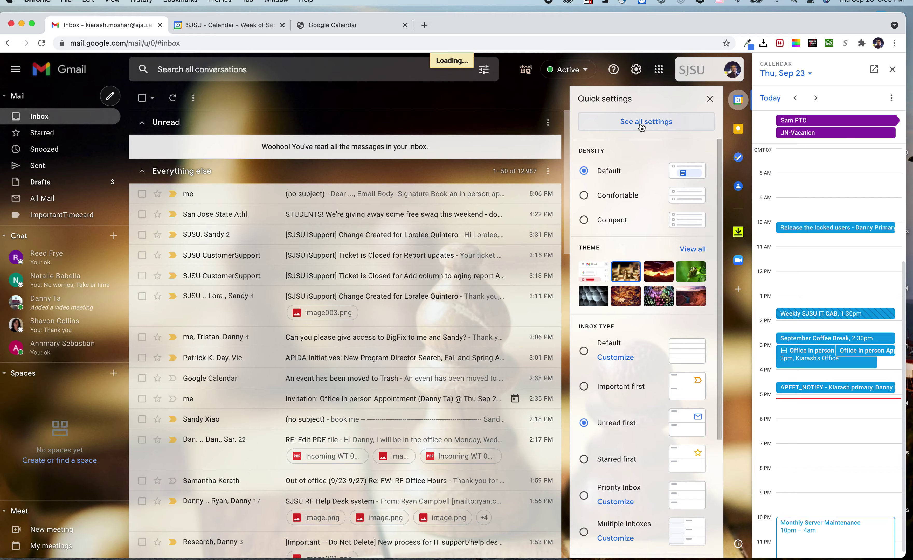
scroll(362, 432, down, 10)
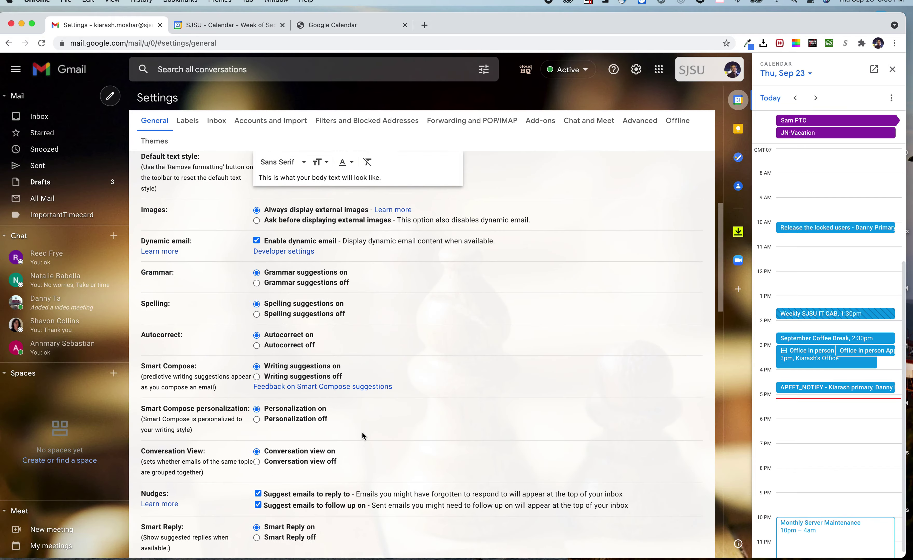
scroll(358, 431, down, 10)
scroll(359, 430, up, 8)
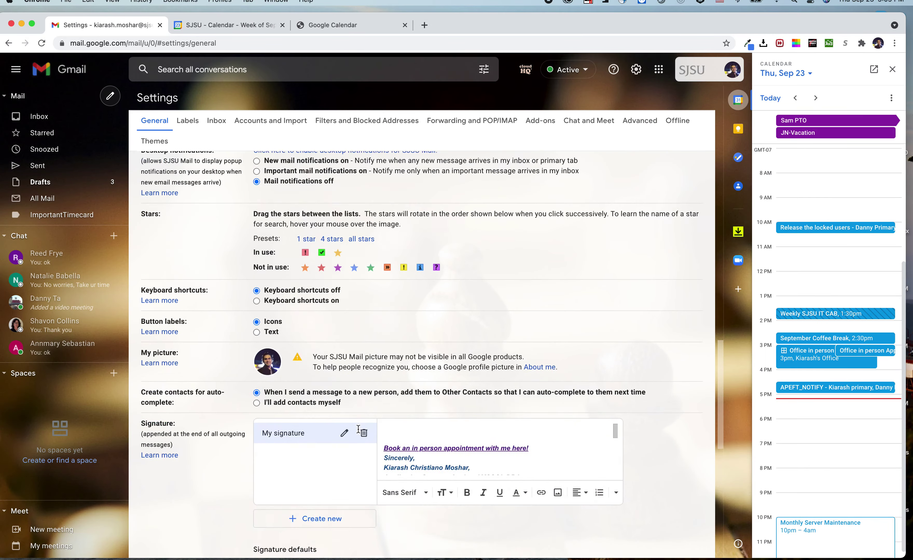
scroll(408, 434, down, 2)
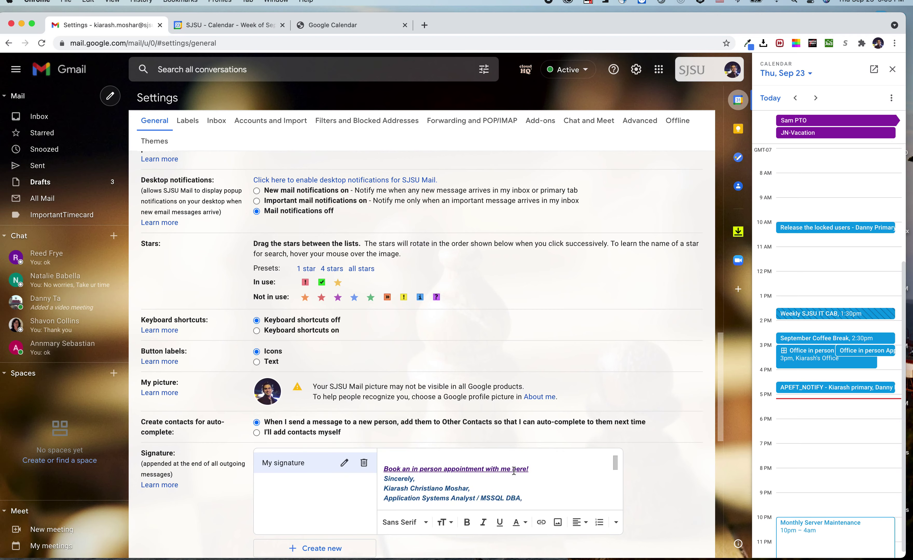
Add the line "Make an Appointment with me here!" above the existing in-person booking link in My signature
click(431, 462)
key(Return)
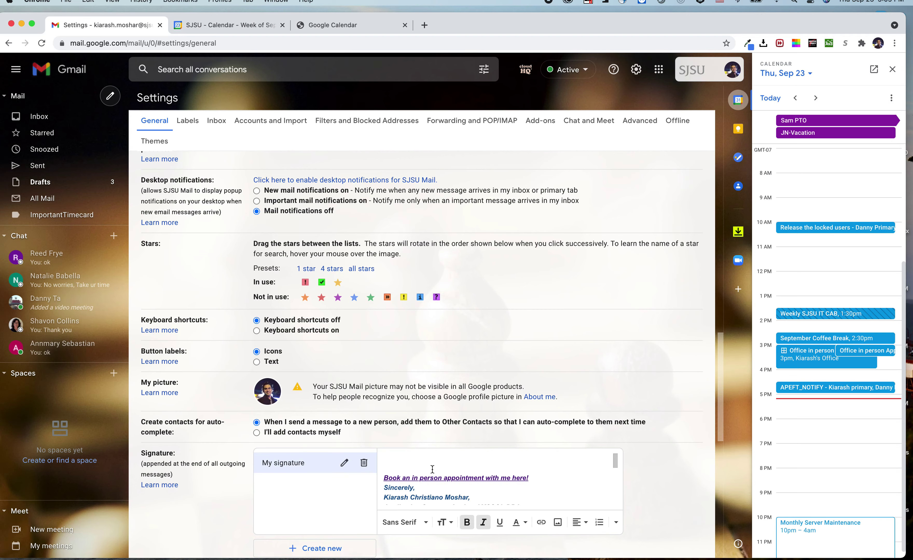
key(Return)
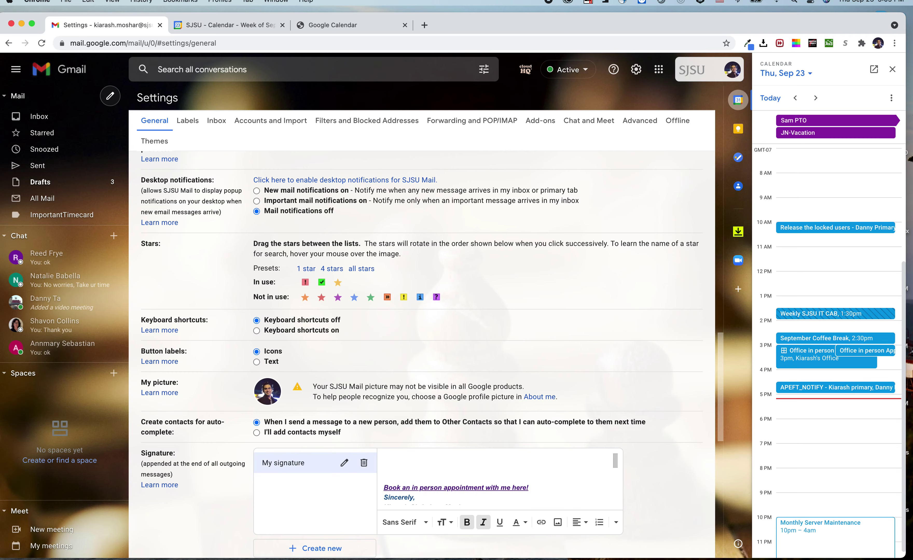
text(Make an Appointment with me here!)
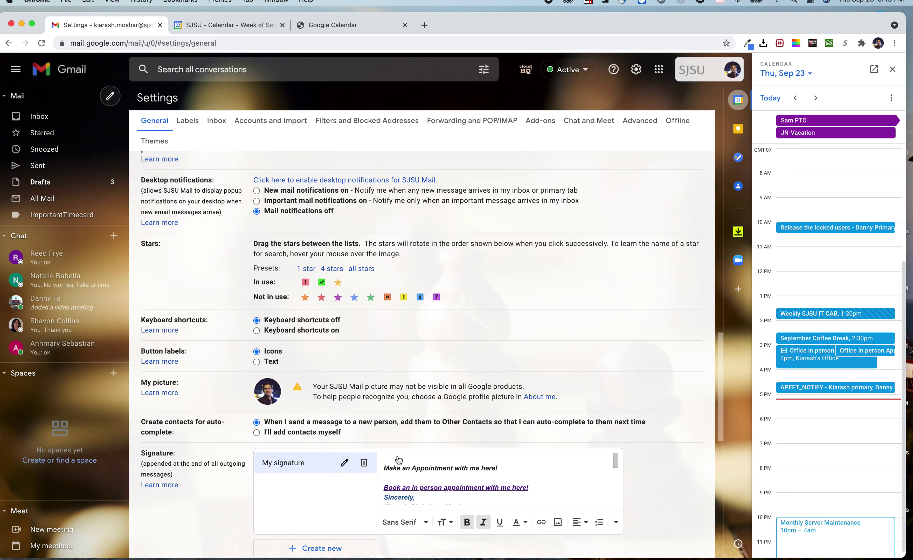
Turn the word "here" in the new signature line into a link and paste the copied appointment page address
drag(498, 469, 382, 471)
click(461, 467)
drag(483, 467, 494, 465)
scroll(492, 483, down, 2)
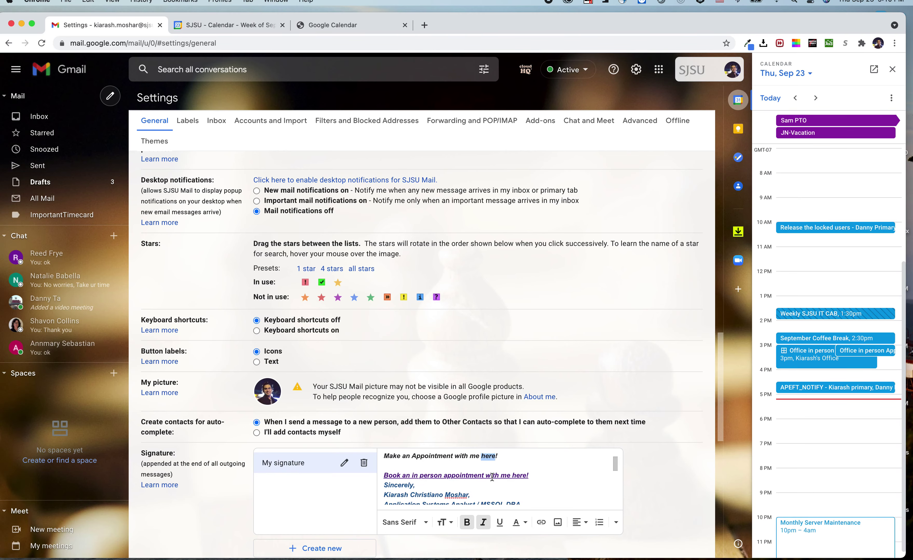
click(541, 525)
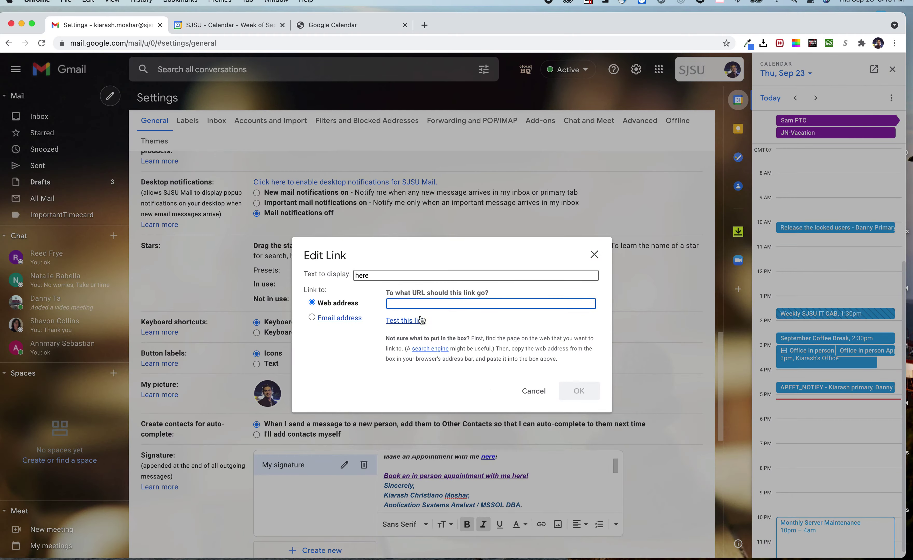
right_click(397, 303)
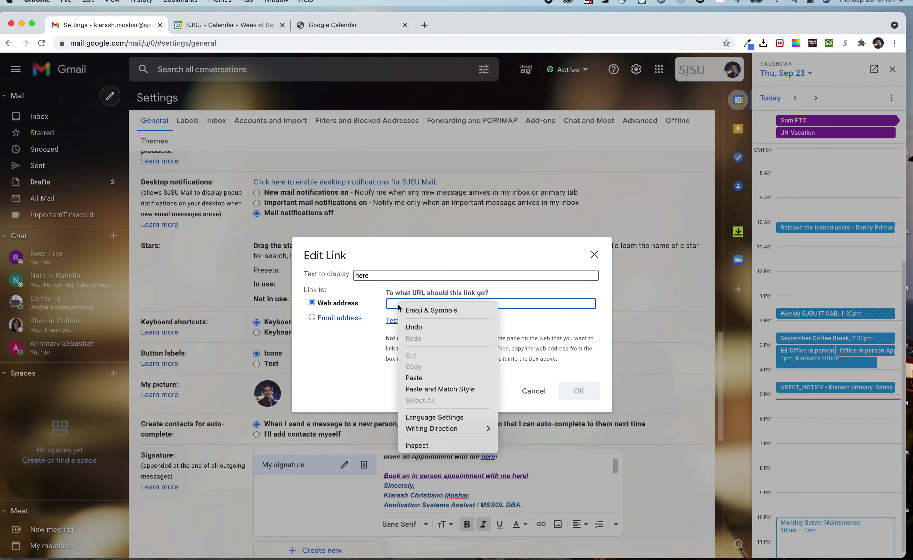
click(438, 375)
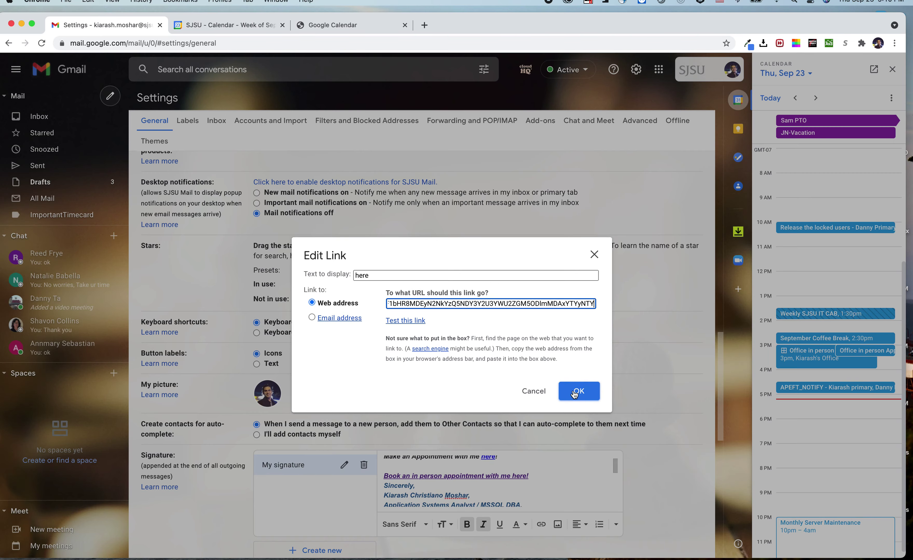
Test the pasted appointment link, close the preview window, and confirm the link
click(414, 320)
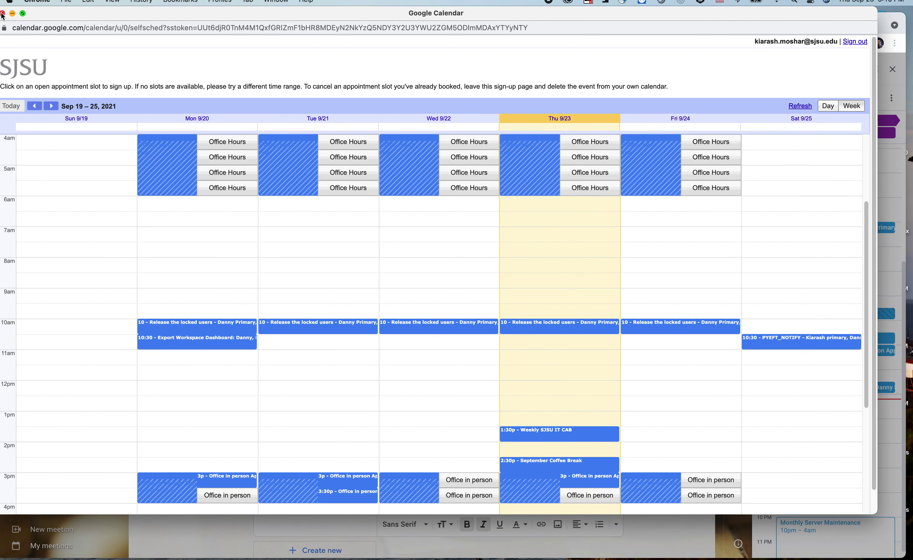
click(3, 13)
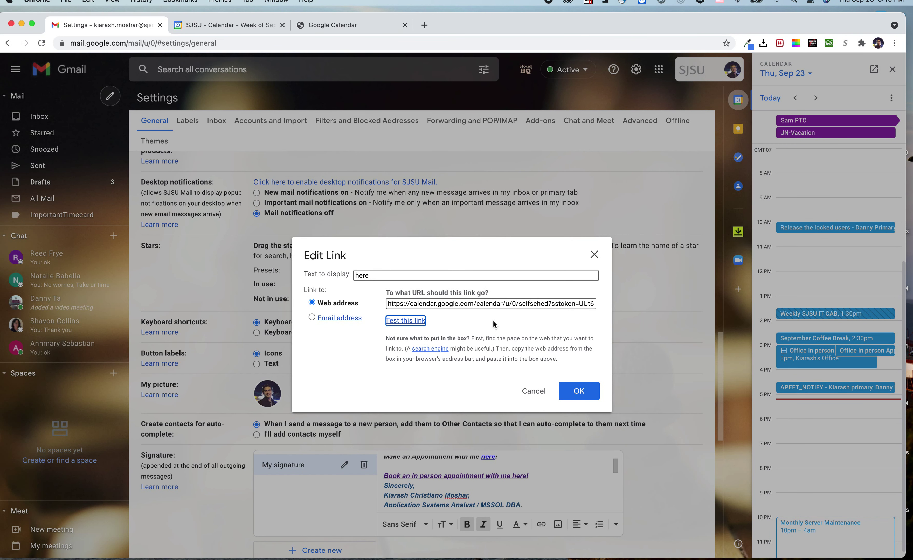
click(586, 391)
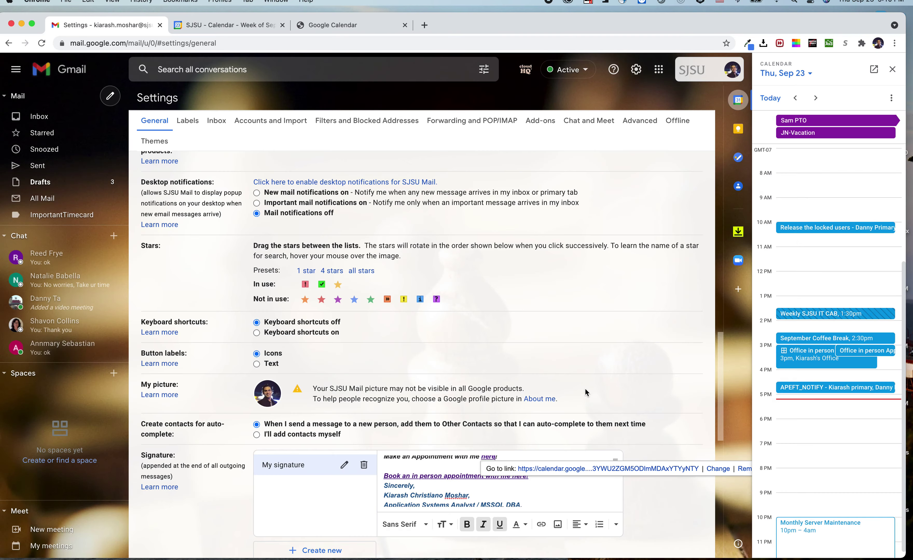
Save the Gmail settings with the edited signature
scroll(474, 502, down, 2)
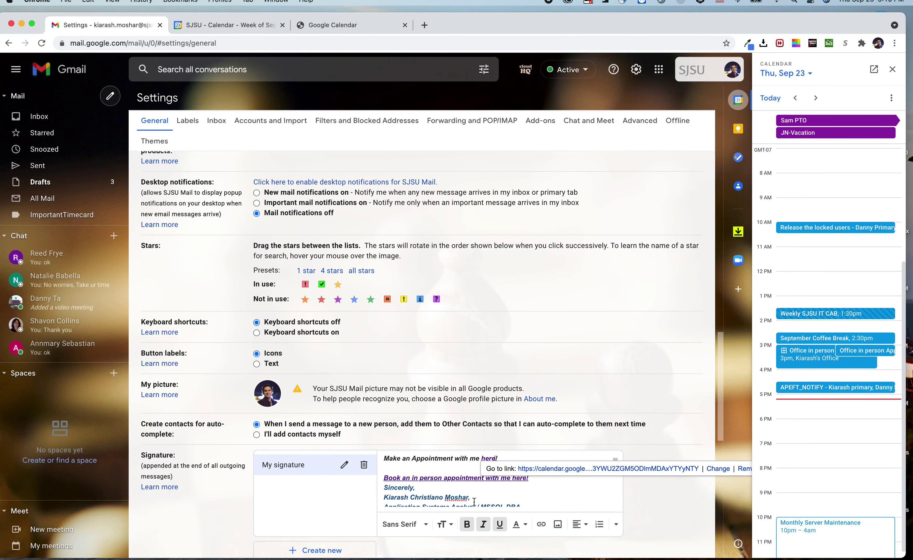
scroll(473, 502, down, 5)
mouse_move(509, 501)
mouse_down()
mouse_move(471, 486)
mouse_move(432, 319)
mouse_move(412, 285)
mouse_up()
scroll(471, 486, down, 5)
scroll(418, 259, down, 5)
scroll(419, 251, up, 2)
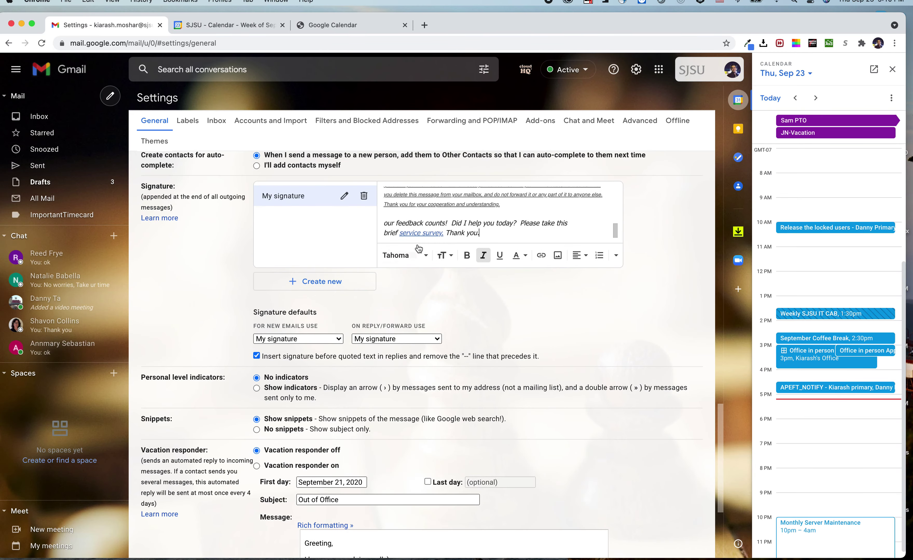
scroll(473, 354, up, 4)
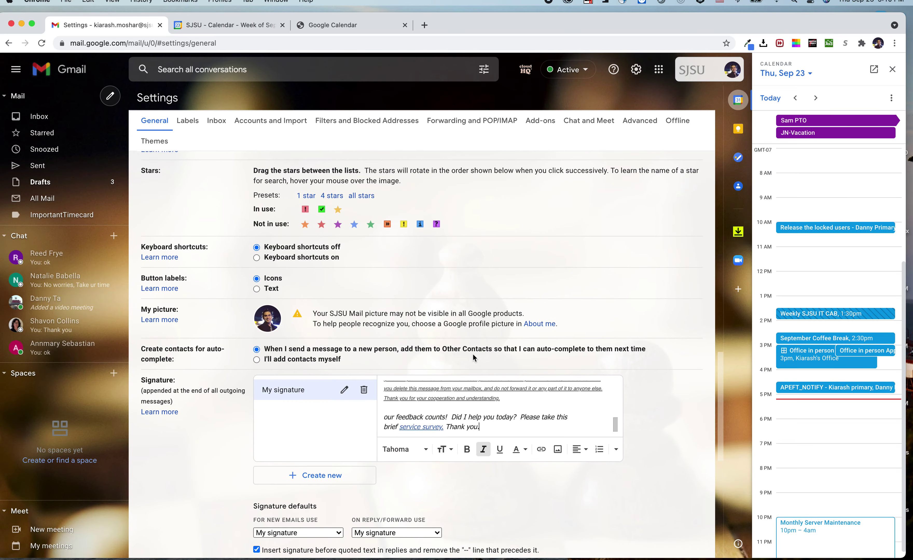
scroll(473, 353, down, 6)
scroll(473, 354, down, 3)
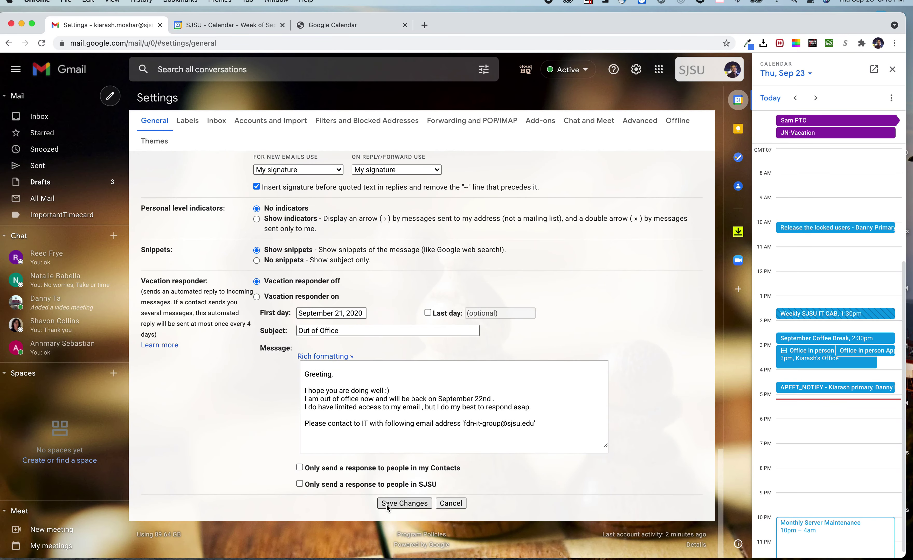
click(396, 504)
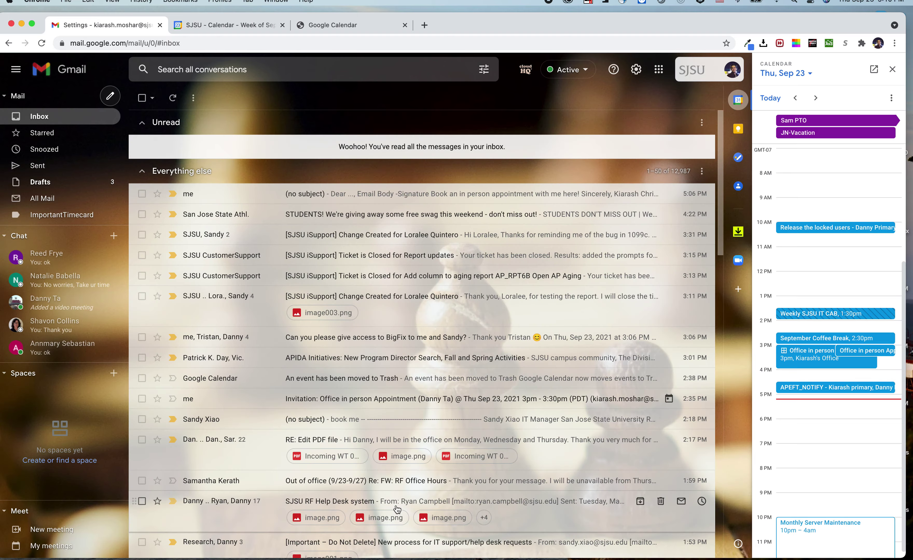
Compose a new message and delete the signature text below the sender's name line
click(110, 96)
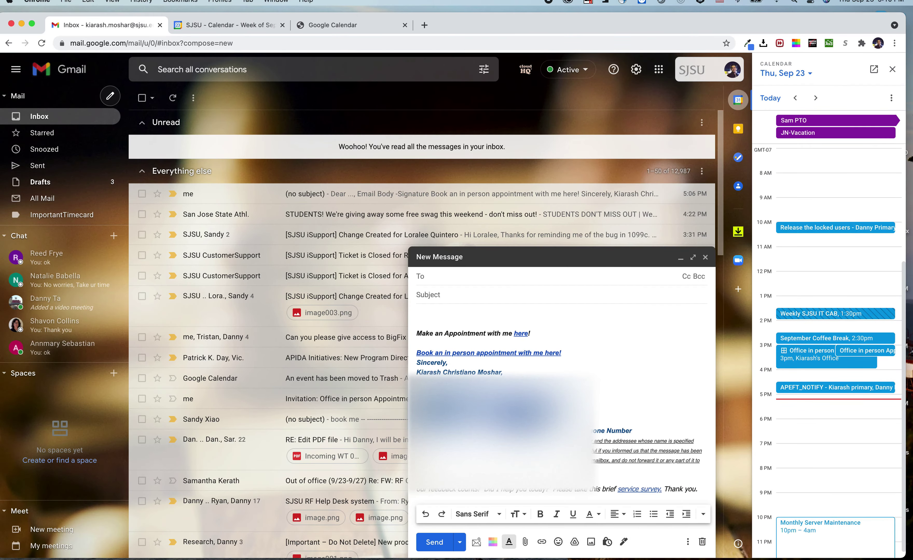
double_click(521, 333)
click(541, 334)
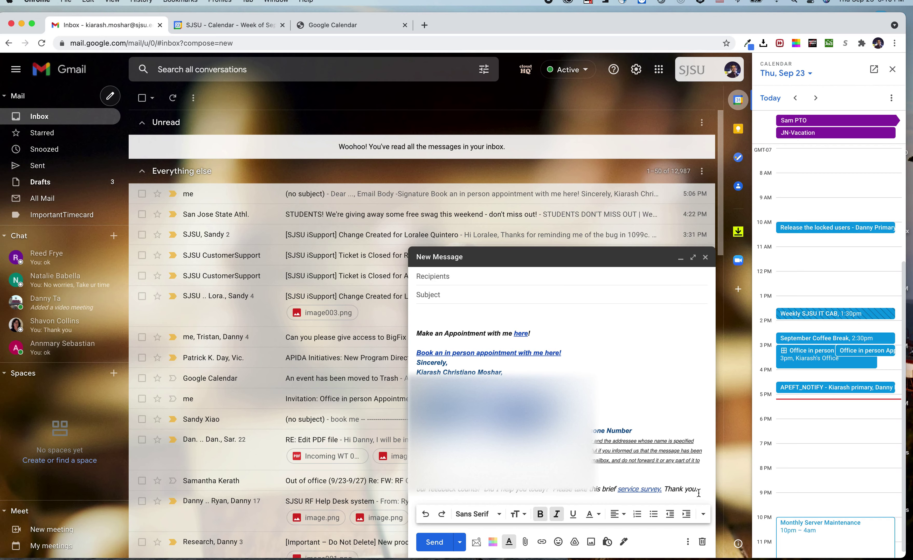
drag(699, 489, 403, 381)
key(BackSpace)
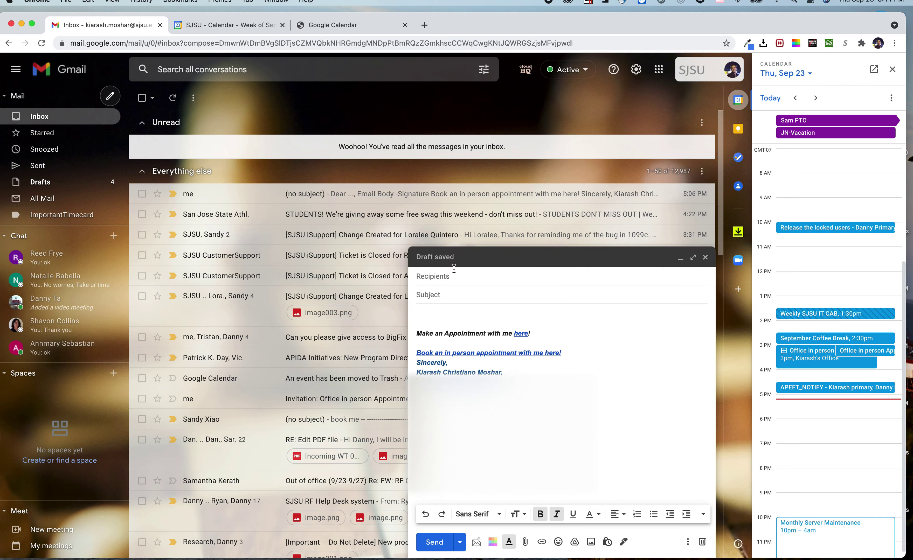
Address the message to the sender's own account with the body Test, send it, and open the received copy
click(459, 276)
text(kia)
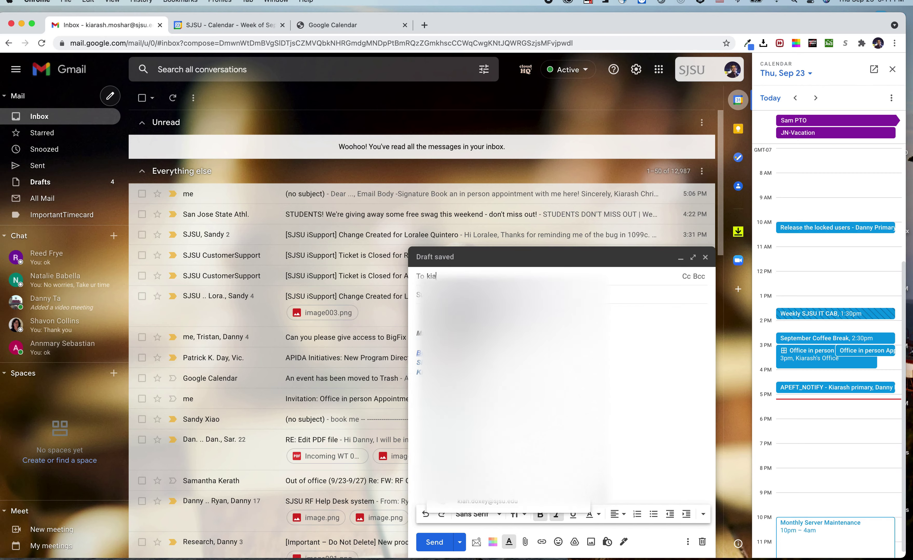
key(Tab)
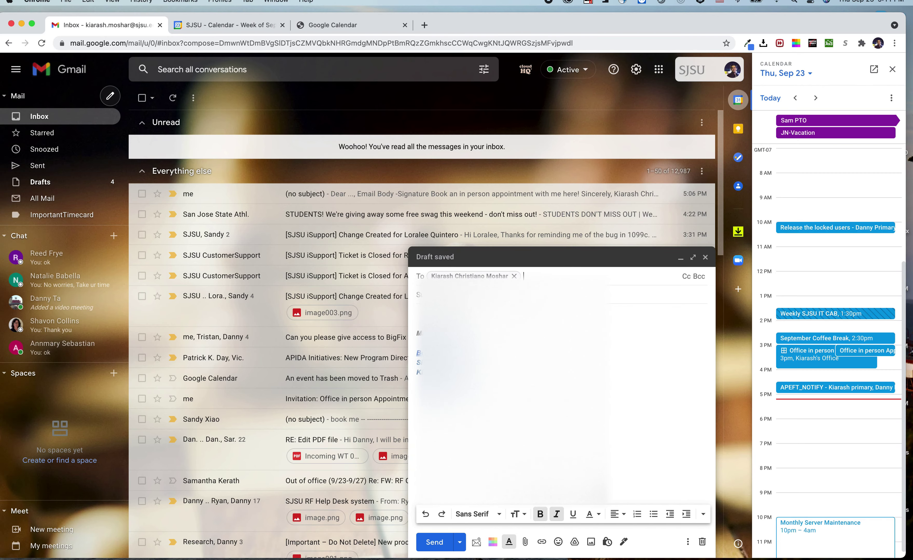
key(Tab)
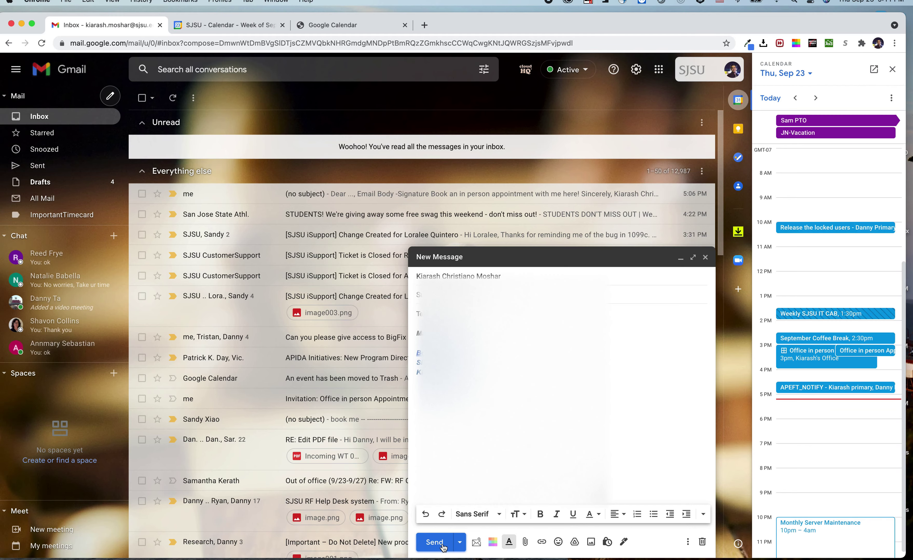
click(435, 542)
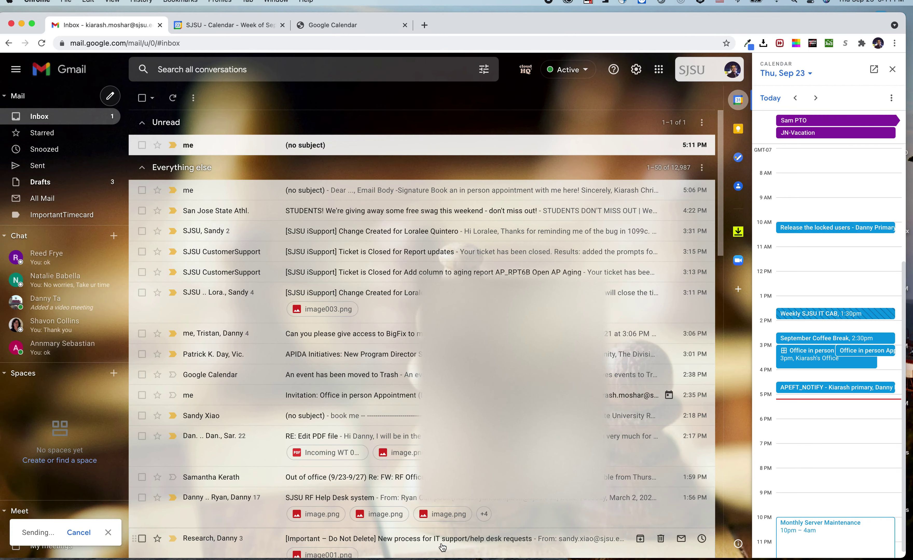
click(217, 150)
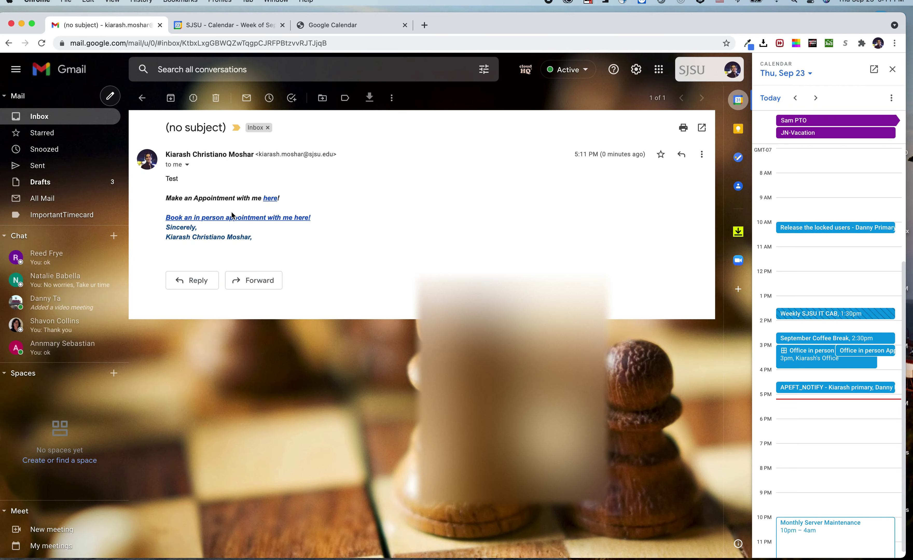
Follow the appointment link in the test email and book the Friday, September 24, 5:00–5:30am Office Hours slot with the description Test
click(271, 198)
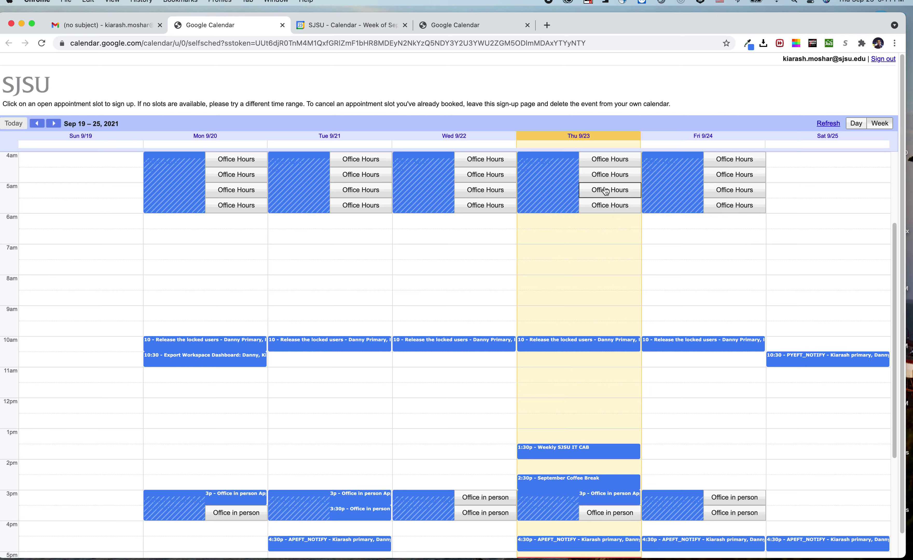
click(738, 194)
click(389, 333)
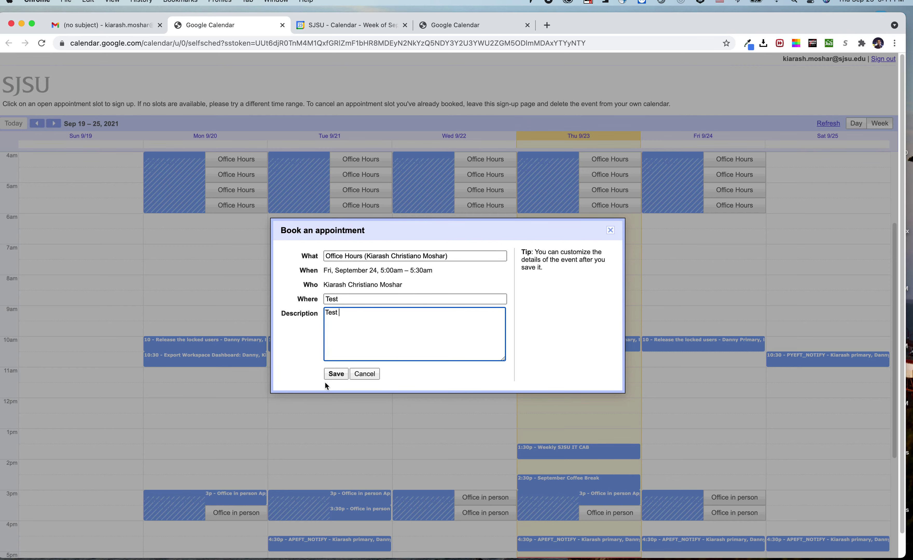
click(335, 374)
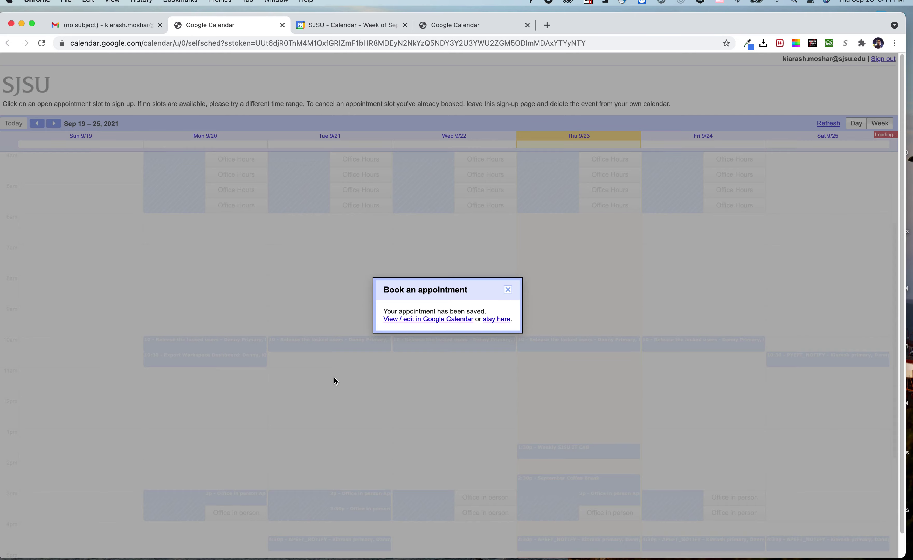
View the saved appointment in Google Calendar, close its details, and check Friday's early-morning Office Hours block
click(414, 322)
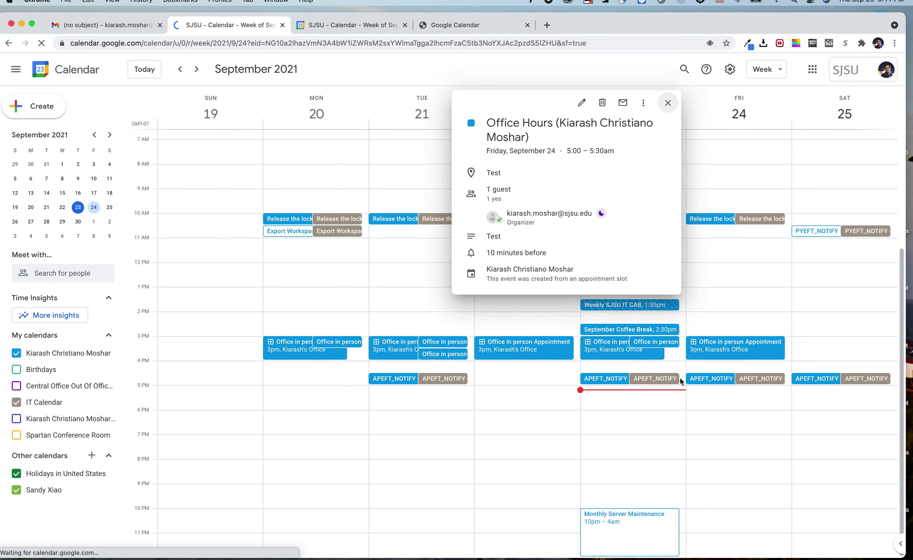
click(669, 107)
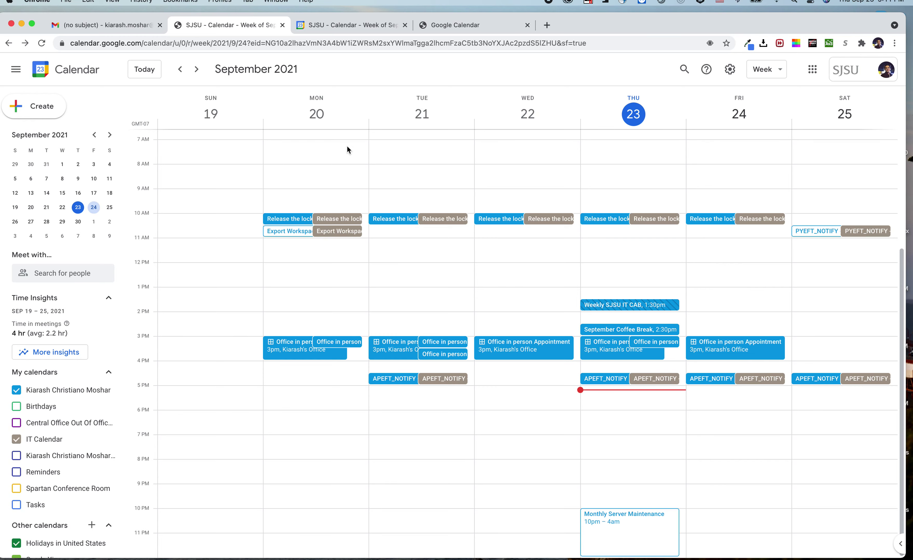
scroll(508, 306, up, 5)
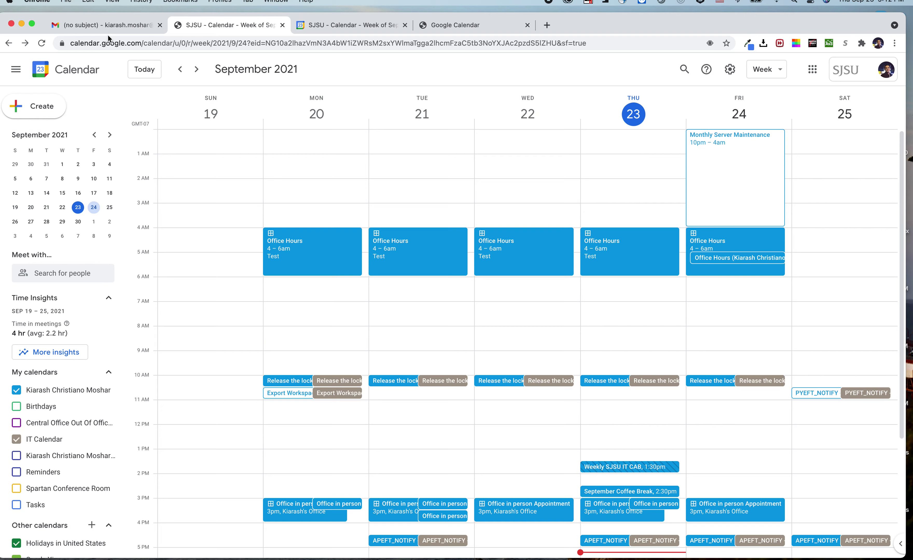
Switch back to Gmail, return to the inbox, and open the unread Office Hours invitation
mouse_move(113, 31)
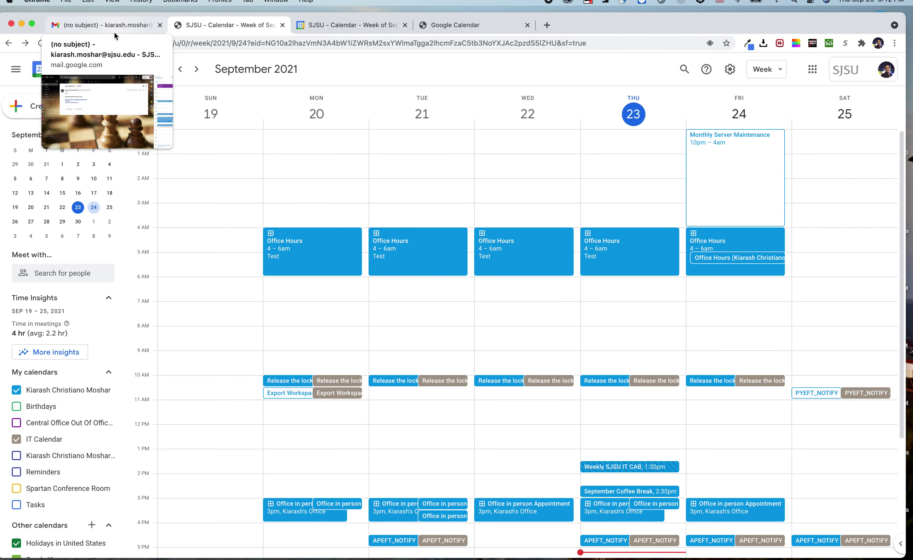
click(112, 26)
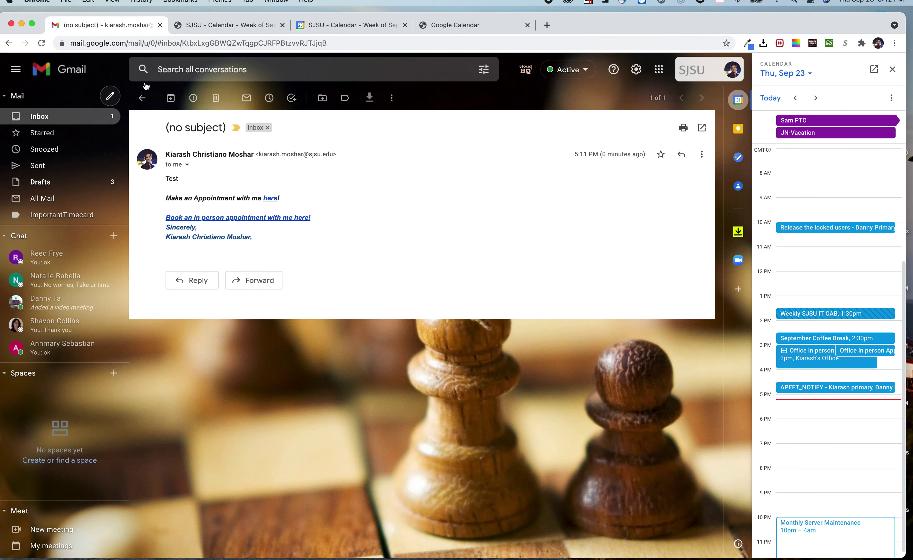
click(60, 123)
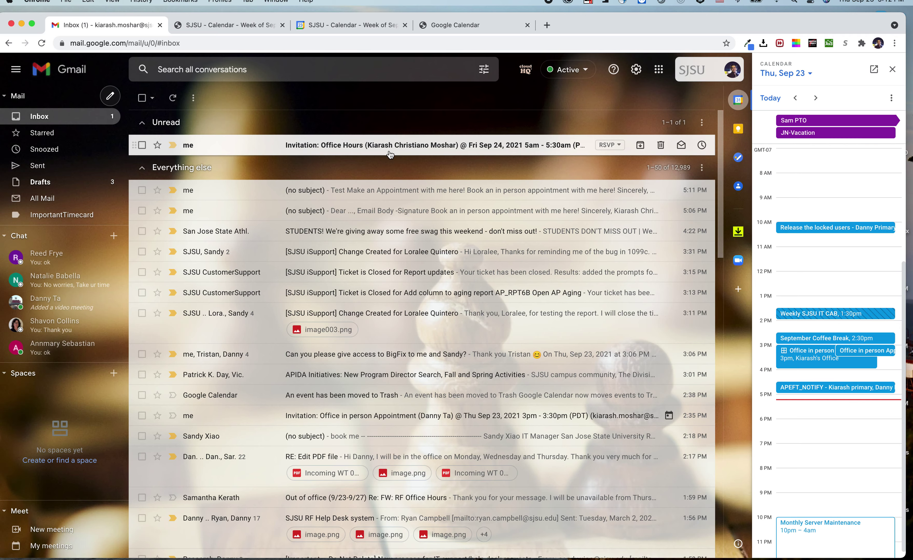
click(319, 150)
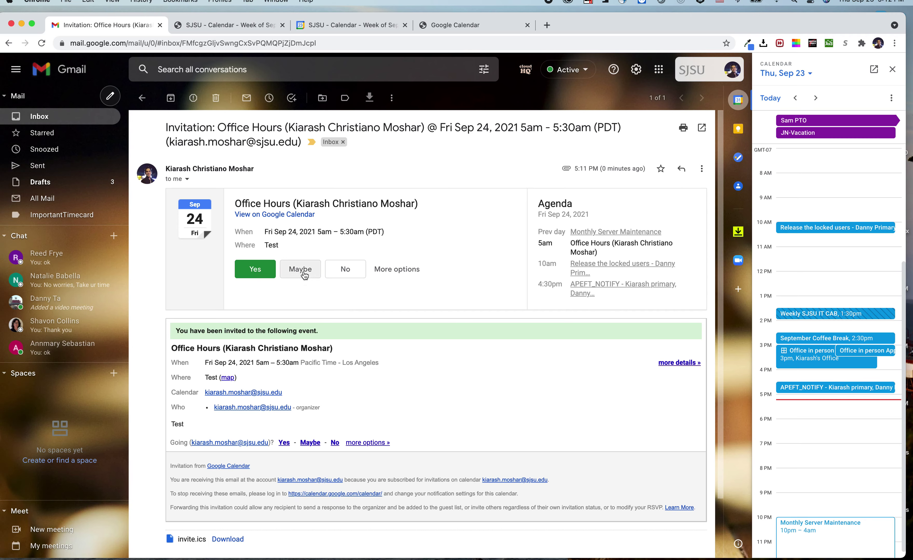
Answer the Office Hours invitation with No, change the reply to Yes, and return to the inbox
click(338, 270)
click(260, 273)
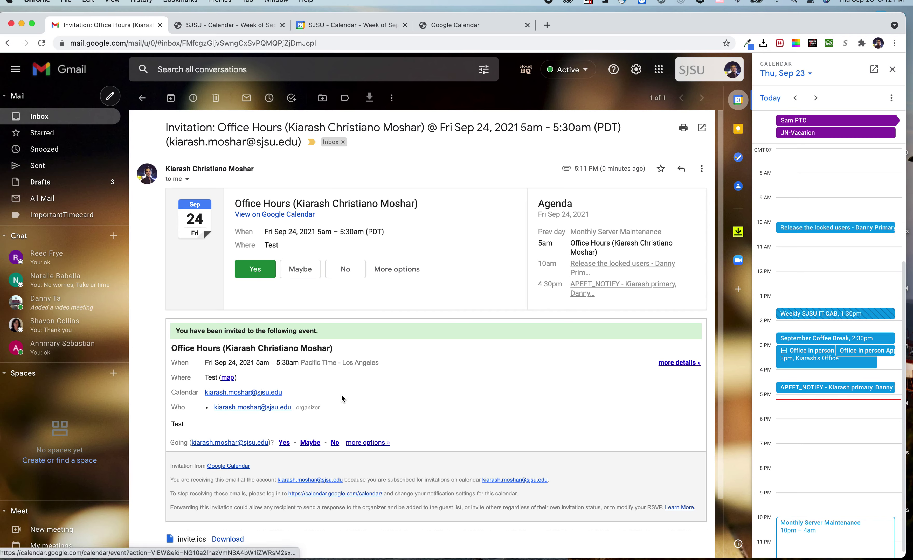
click(79, 124)
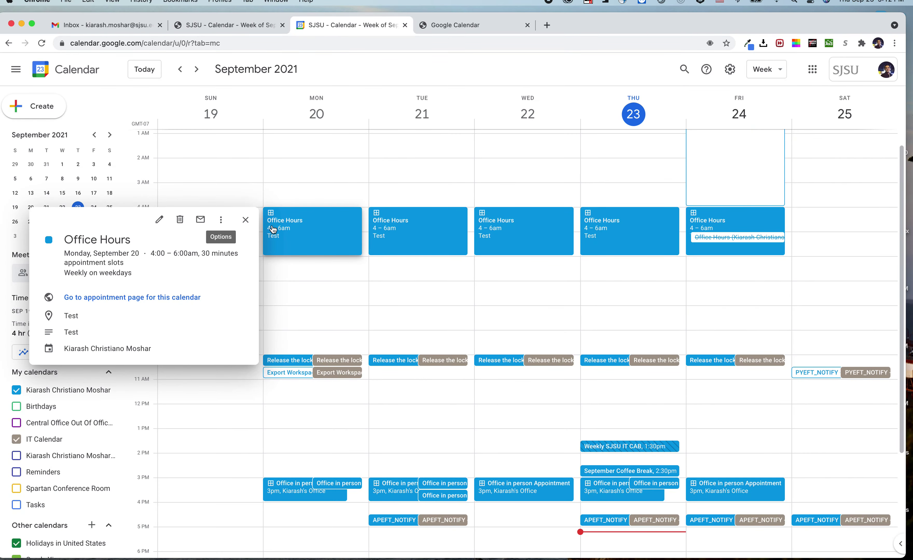
In Google Calendar, examine the additional options offered for Monday's Office Hours appointment slots
click(245, 219)
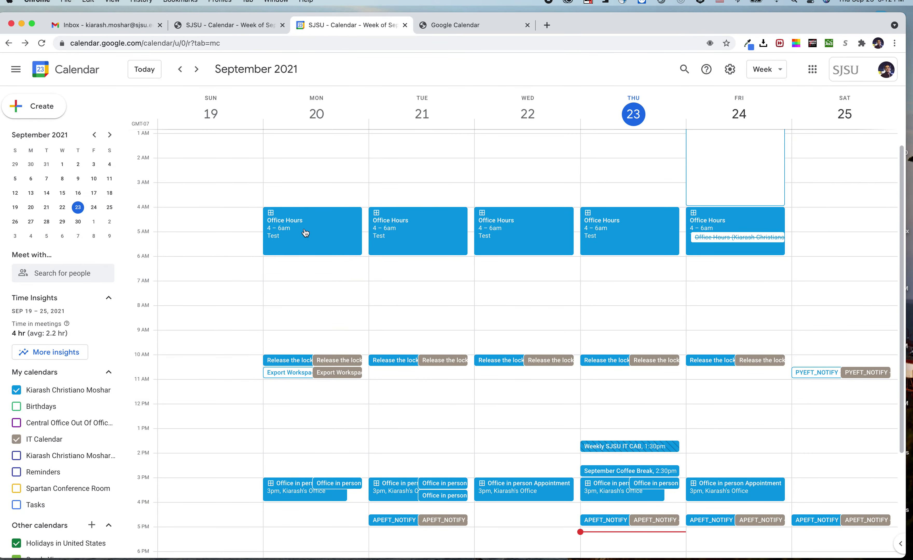
click(304, 233)
click(221, 221)
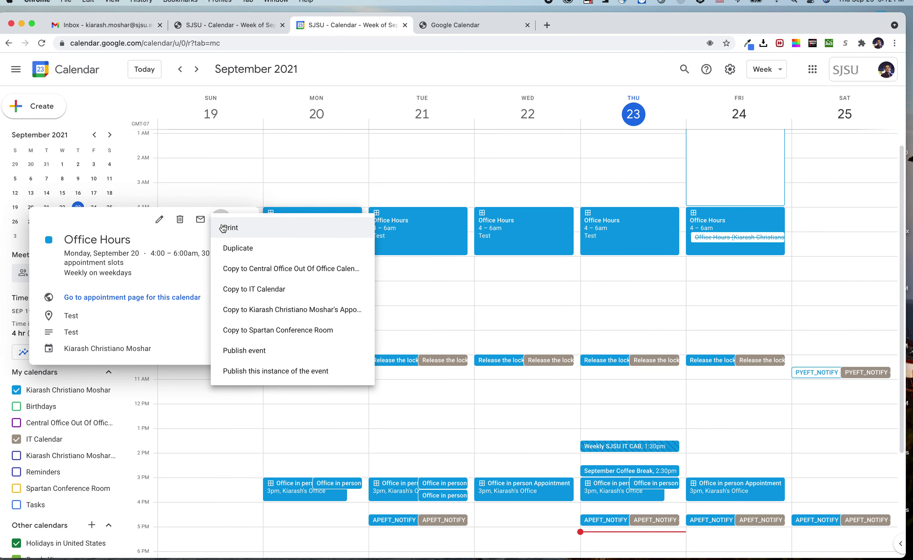
click(182, 244)
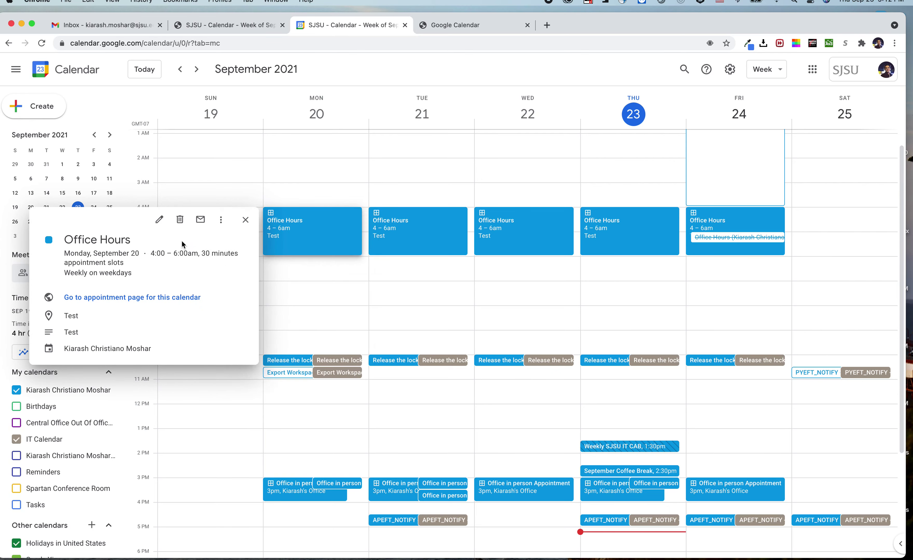
Open Monday's Office Hours event for editing, examine its additional actions and guest suggestions, and save it without changes
click(159, 220)
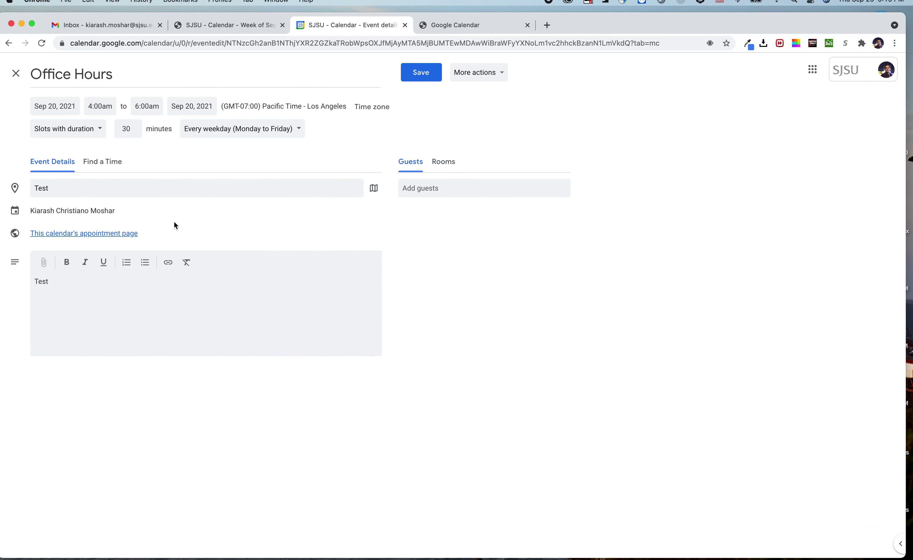
click(487, 76)
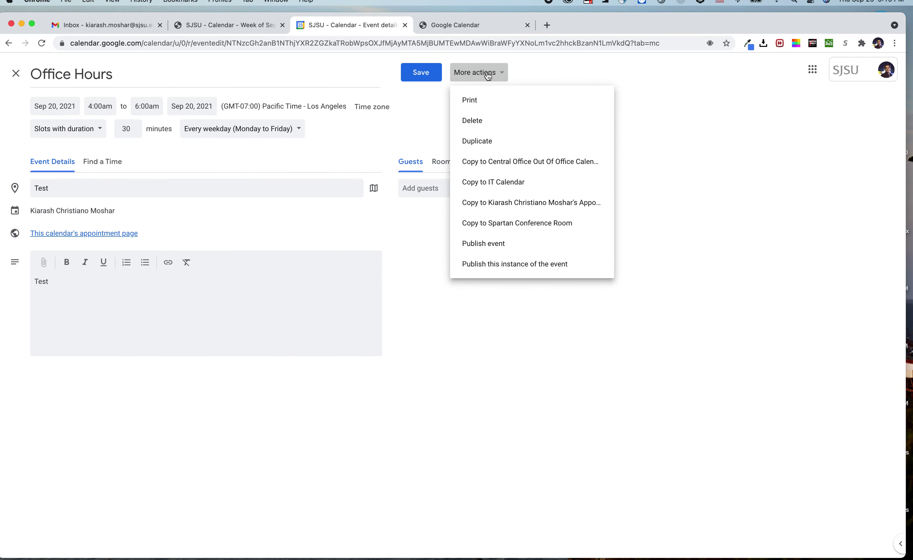
click(331, 235)
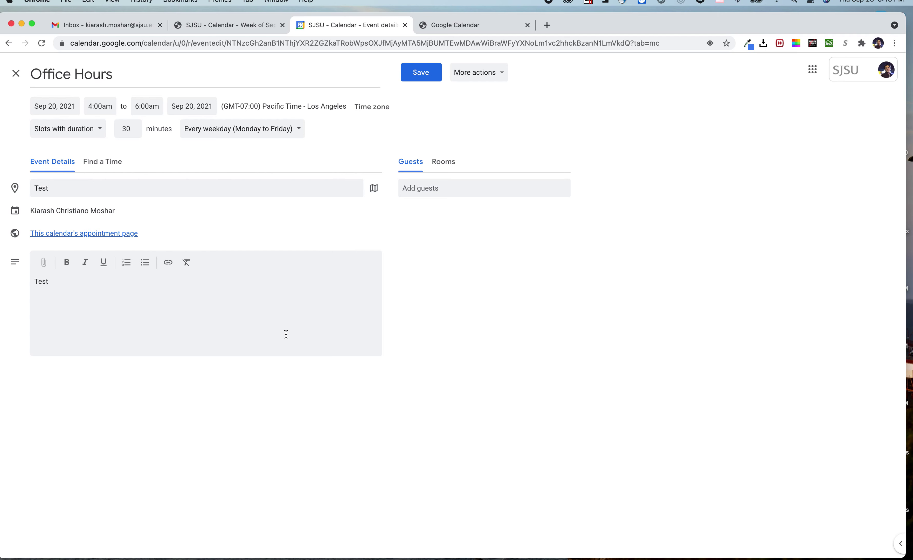
click(481, 189)
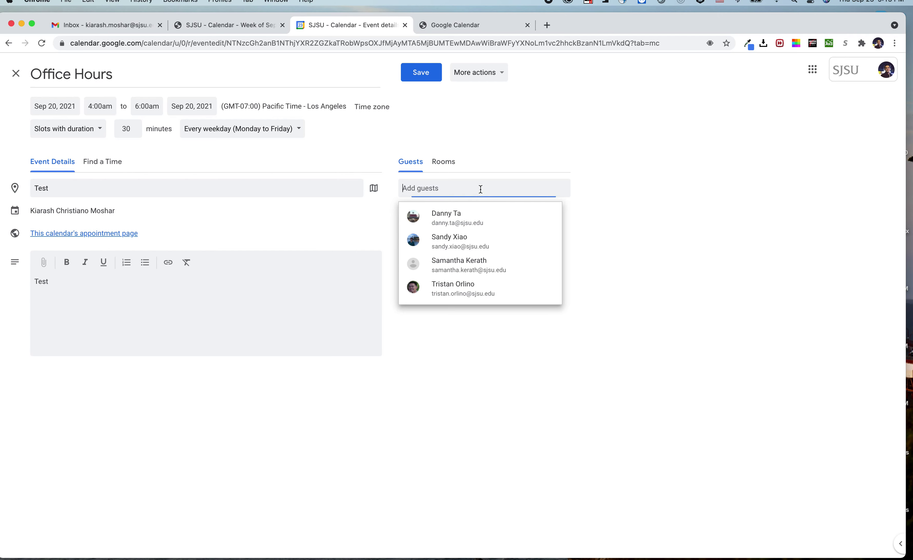
click(649, 119)
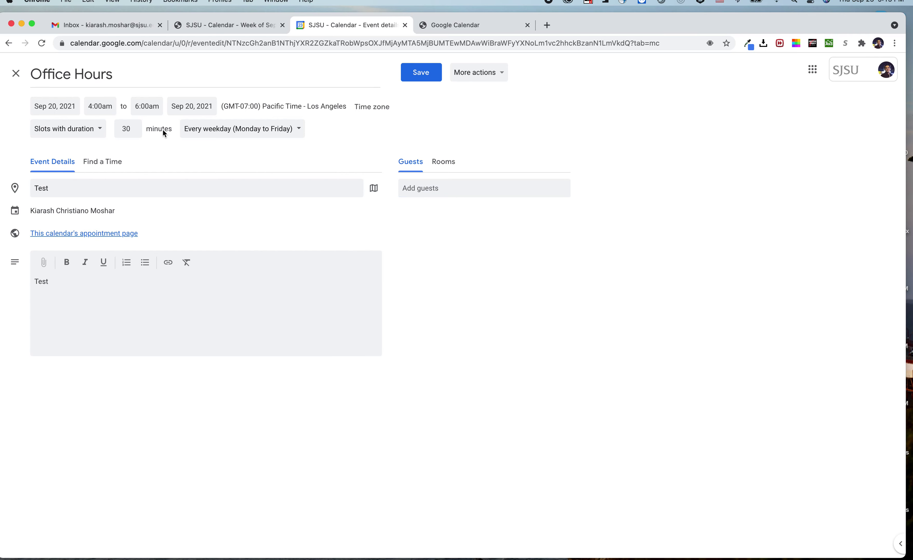
click(431, 73)
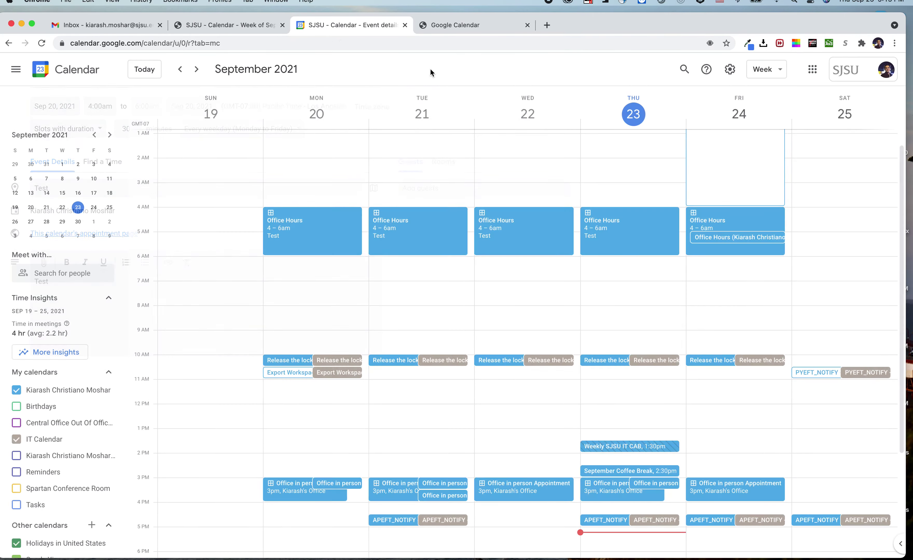
Hide and redisplay the owner's primary calendar, and turn on the owner's separate appointments calendar in the week view
click(93, 394)
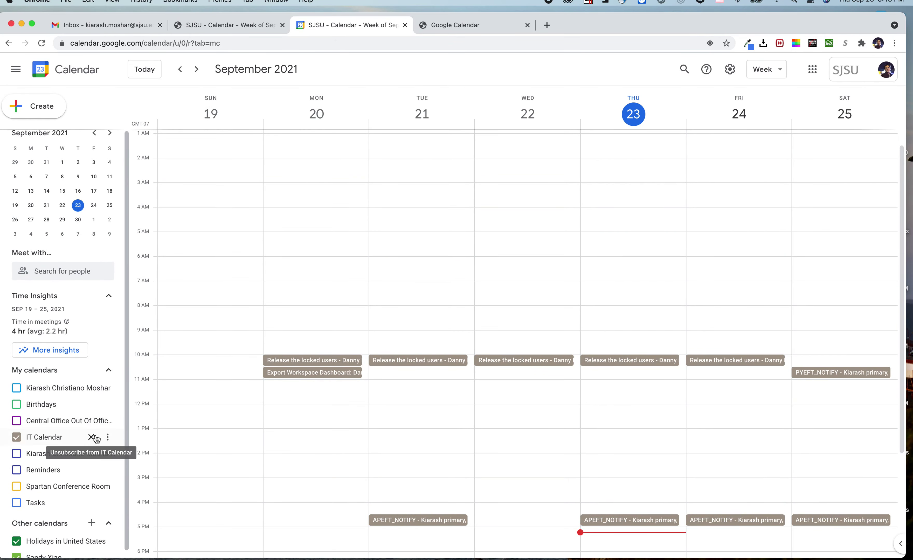
click(58, 453)
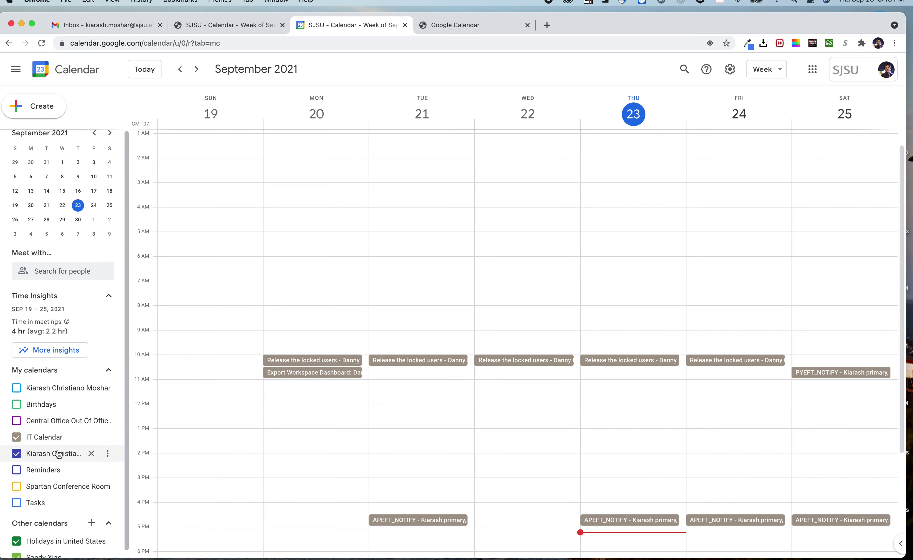
scroll(304, 401, up, 1)
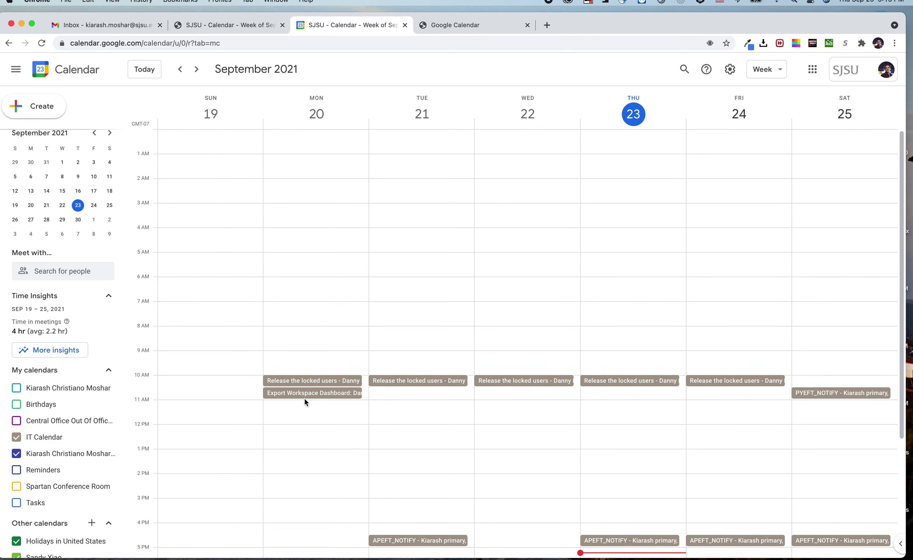
scroll(288, 407, down, 5)
scroll(288, 404, up, 5)
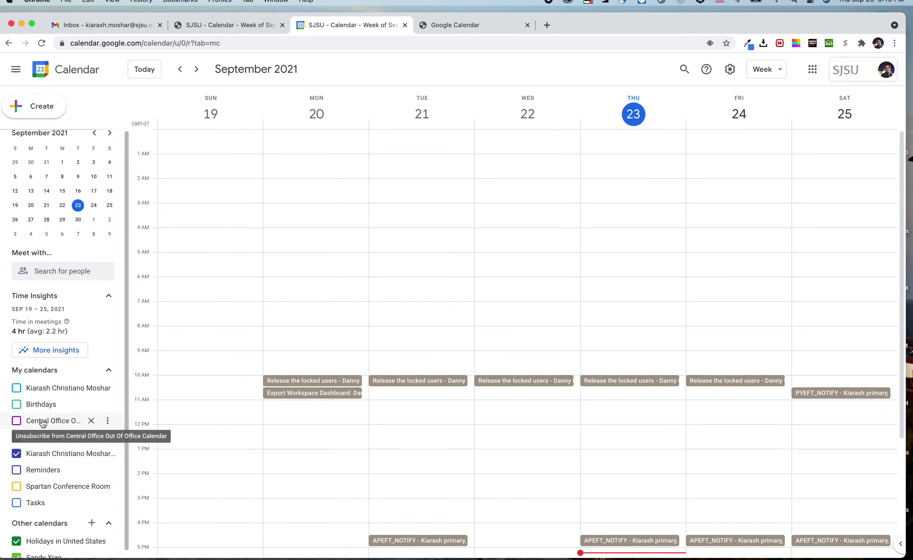
click(55, 388)
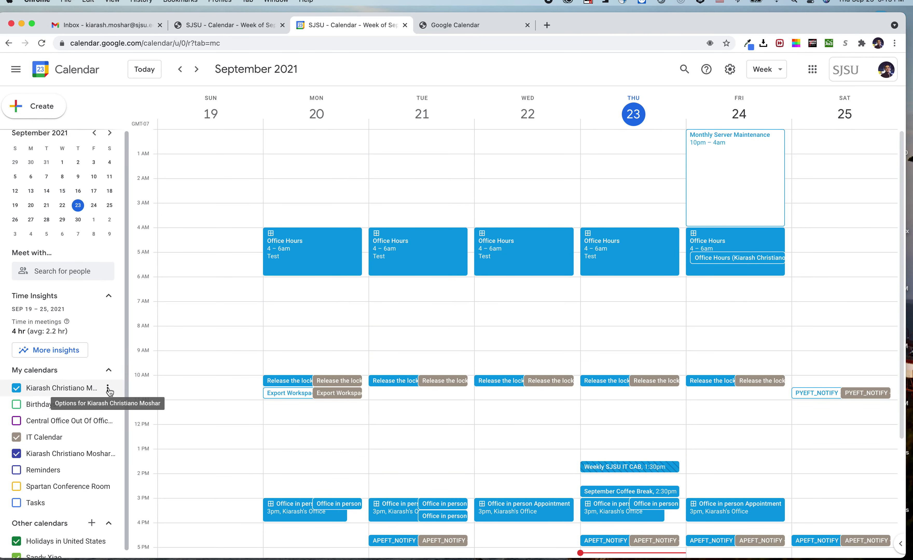
Open the settings and sharing page of the owner's primary calendar and locate its event notifications
click(107, 388)
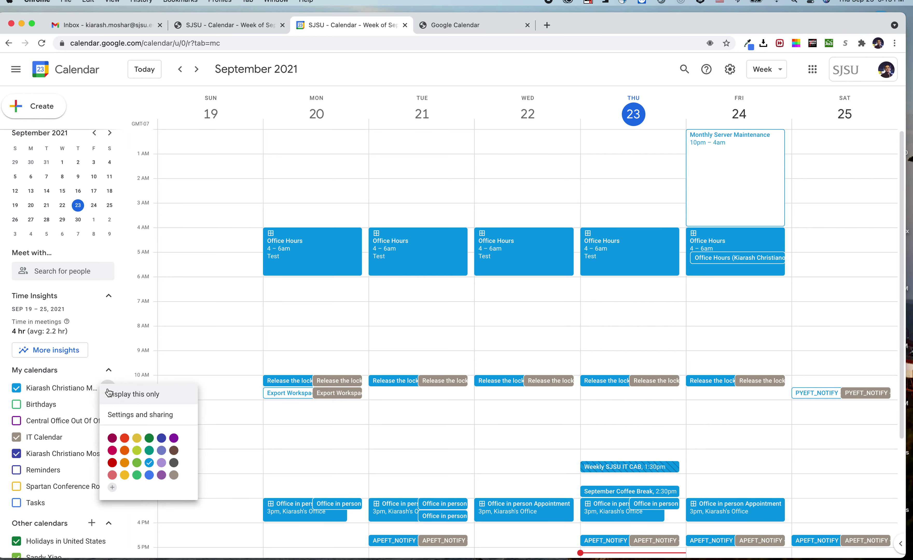
click(137, 416)
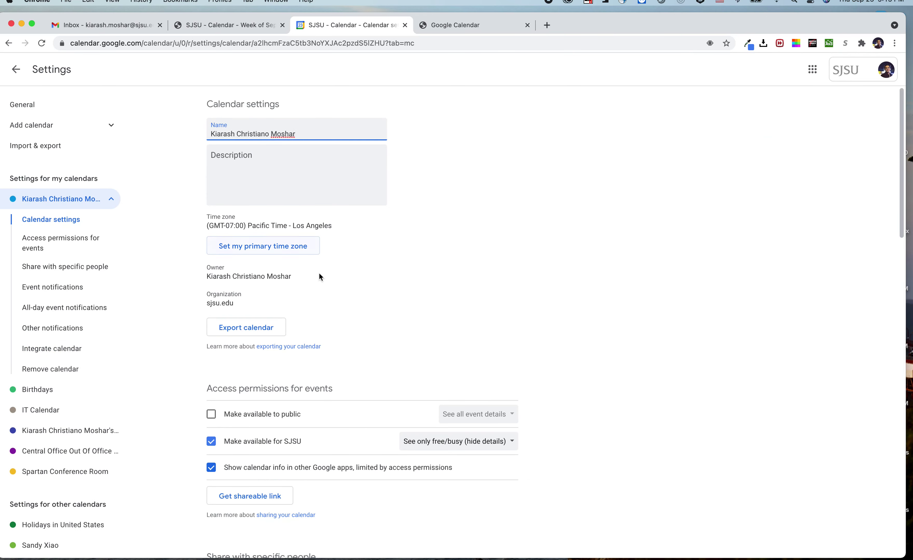
scroll(322, 339, down, 3)
scroll(354, 424, down, 5)
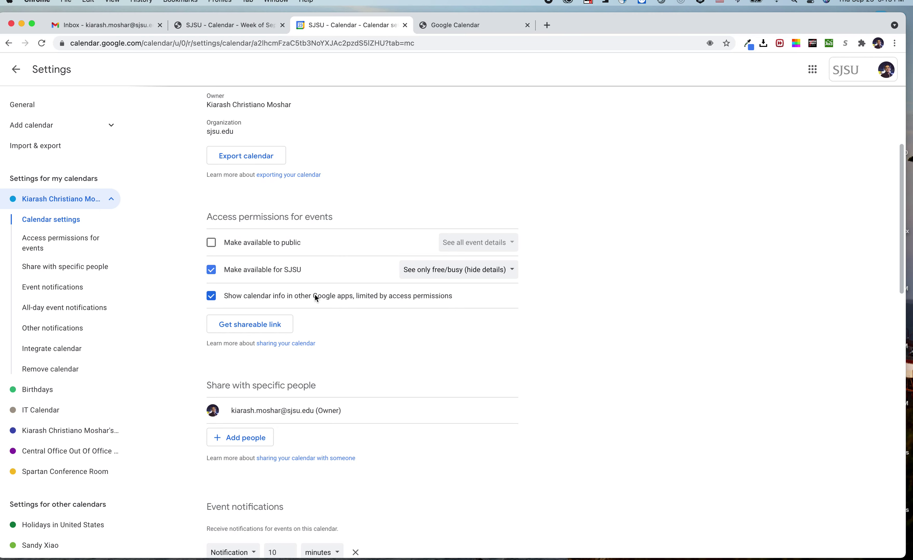
scroll(429, 490, down, 10)
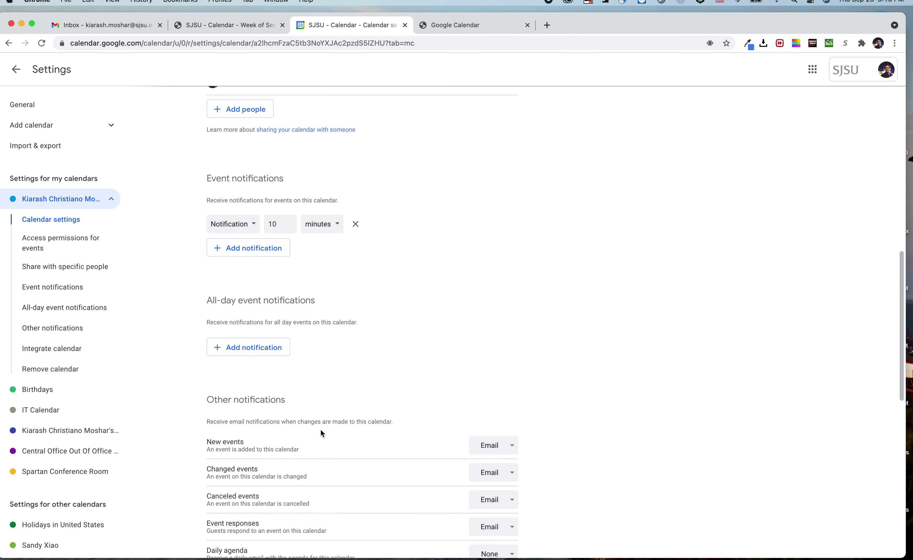
double_click(245, 179)
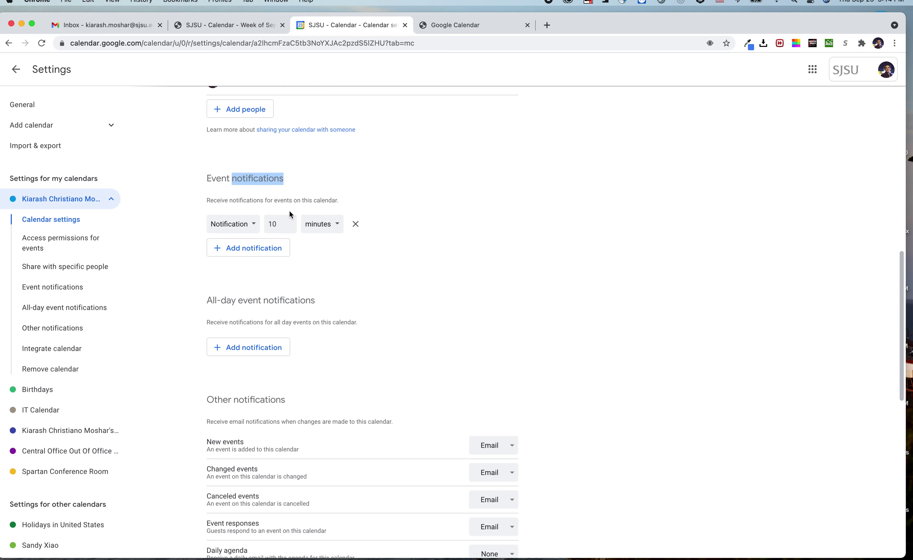
Add a second event notification to the primary calendar and set it to 1 hour
click(249, 255)
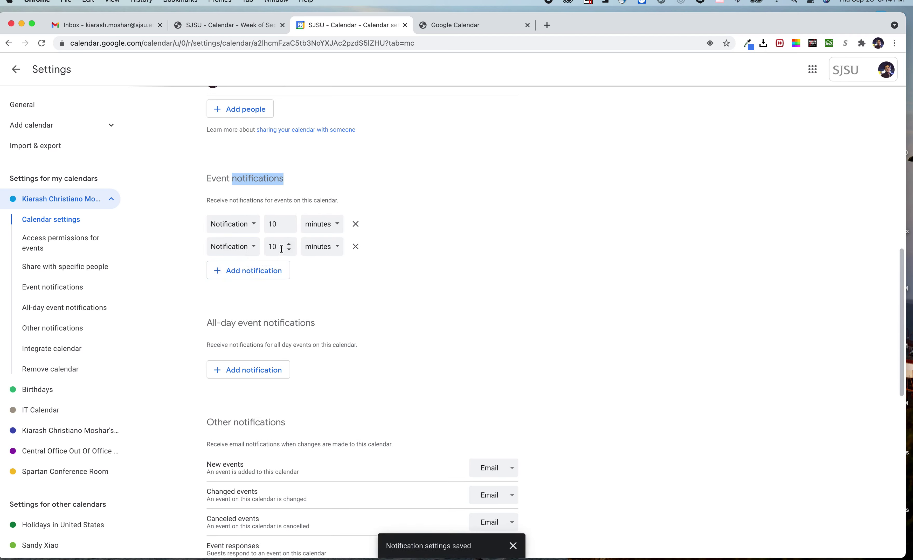
click(319, 247)
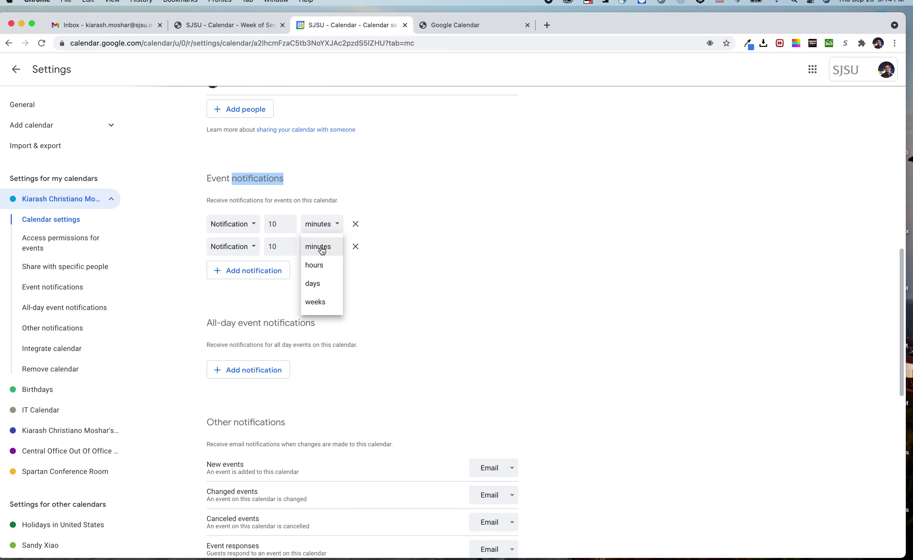
click(321, 265)
click(285, 247)
key(BackSpace)
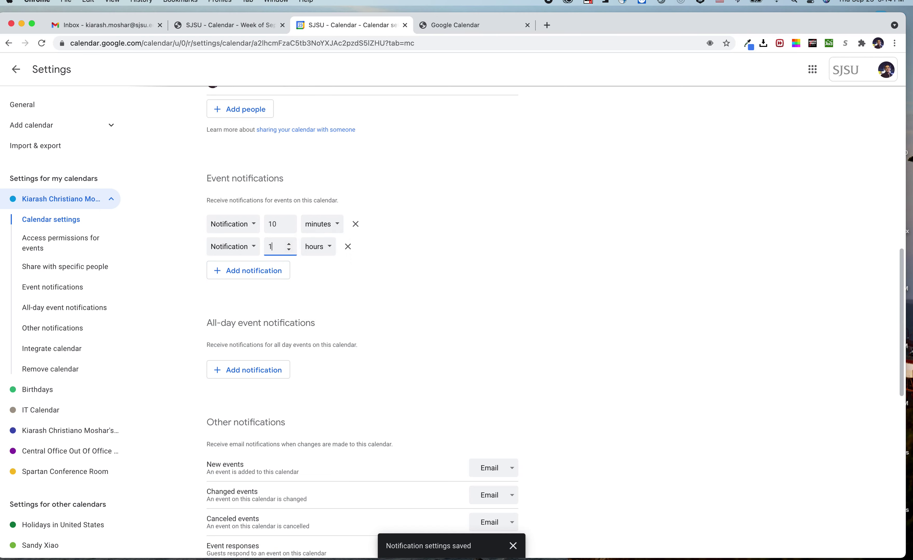
click(432, 310)
scroll(396, 369, down, 5)
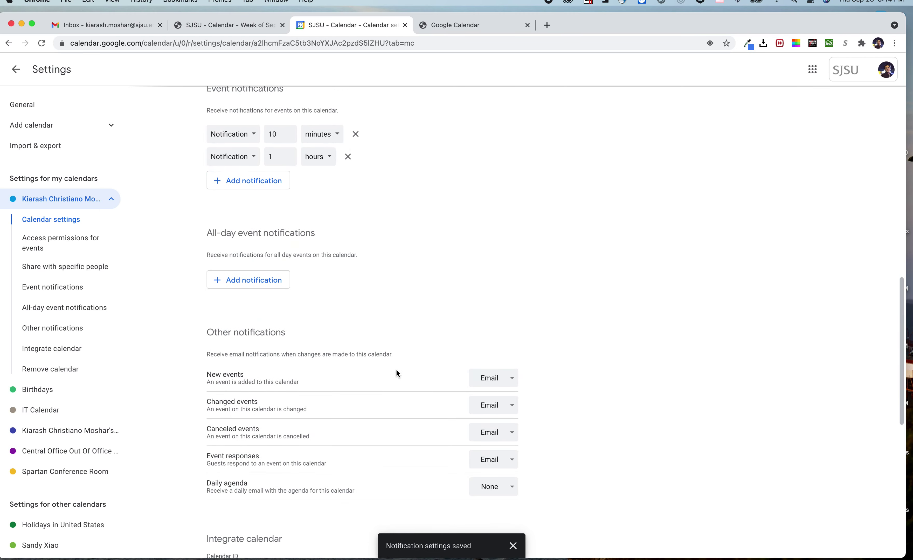
Examine the primary calendar's Other notifications and the delivery choices for new events, keeping the current settings
scroll(380, 376, down, 1)
triple_click(265, 321)
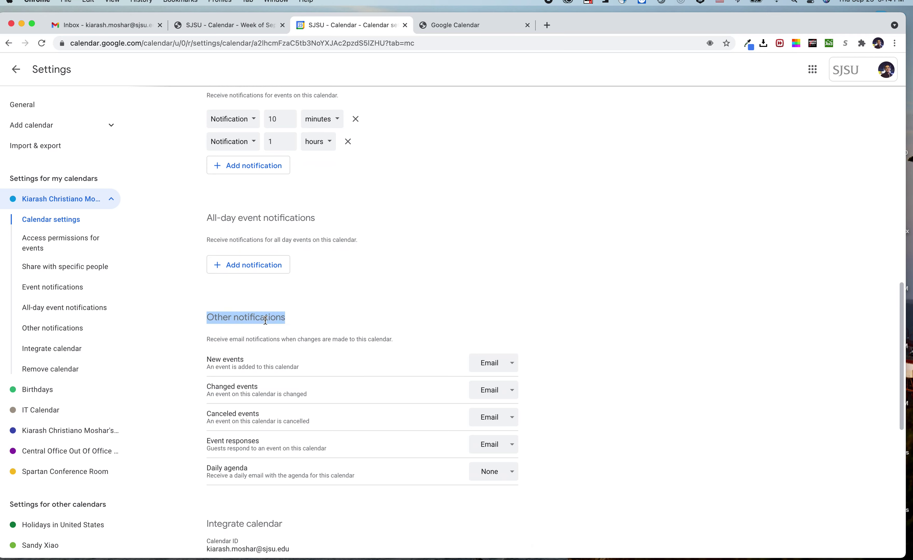
click(502, 368)
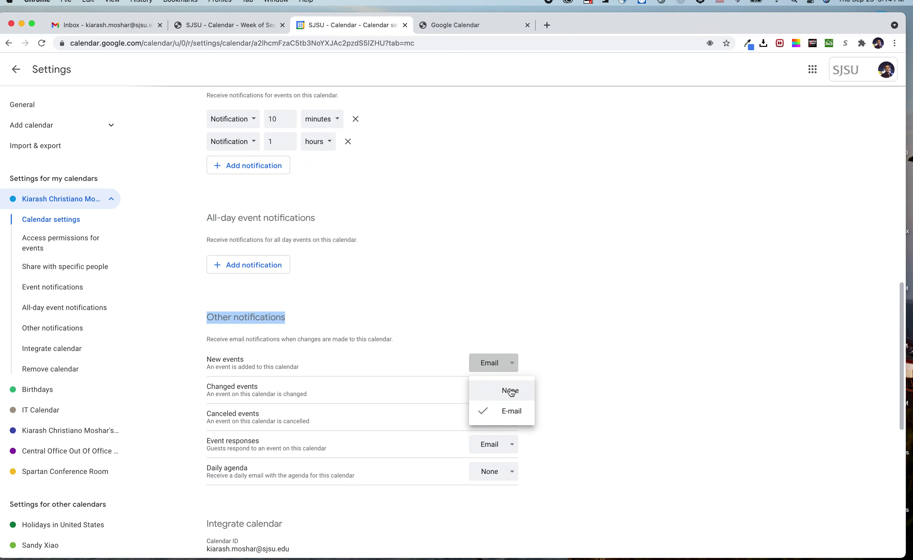
click(558, 343)
click(475, 362)
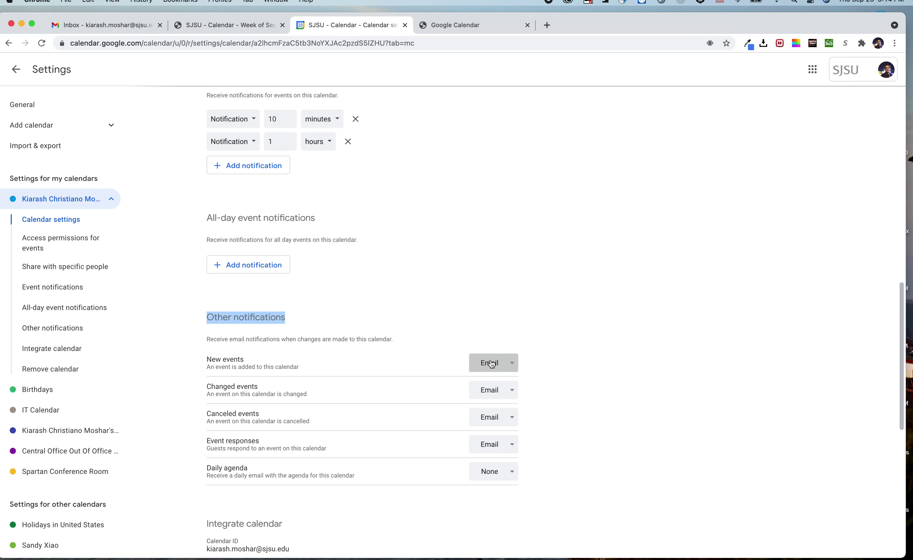
click(571, 378)
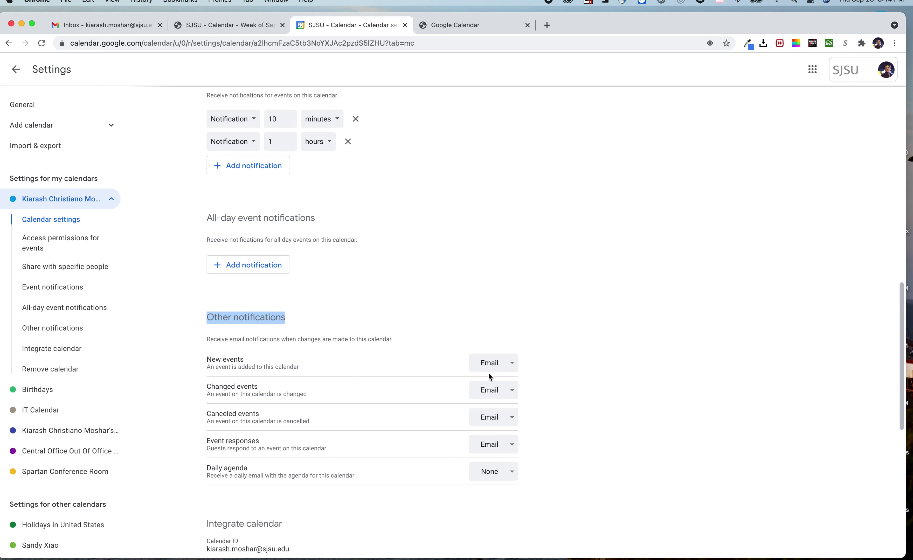
click(237, 362)
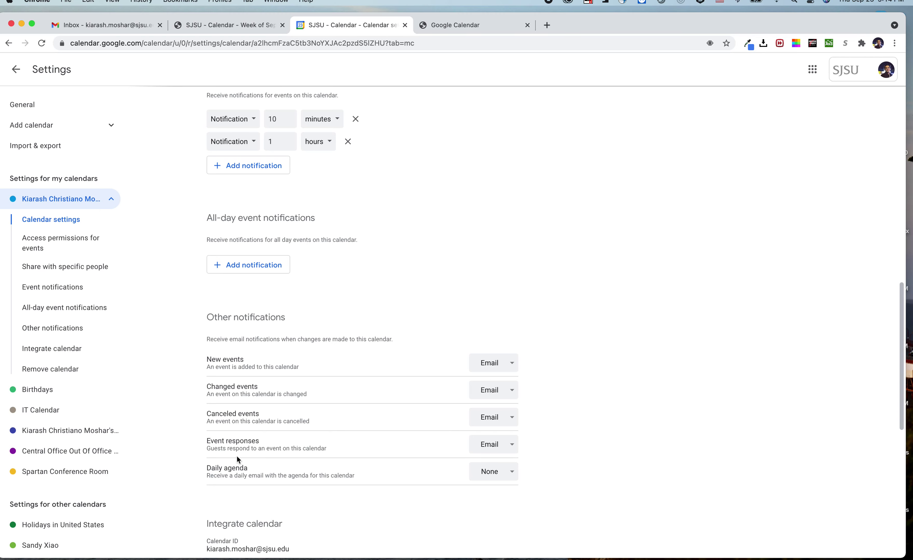
scroll(320, 487, down, 4)
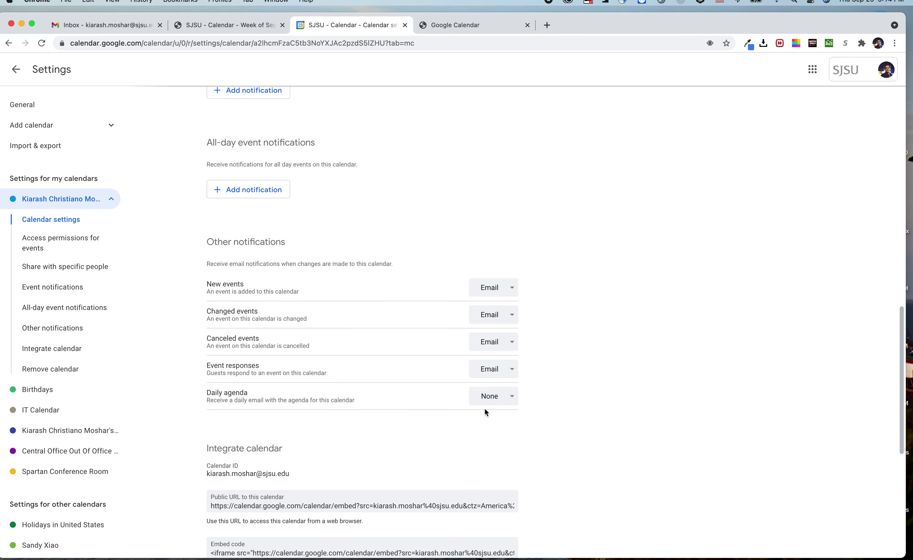
click(483, 293)
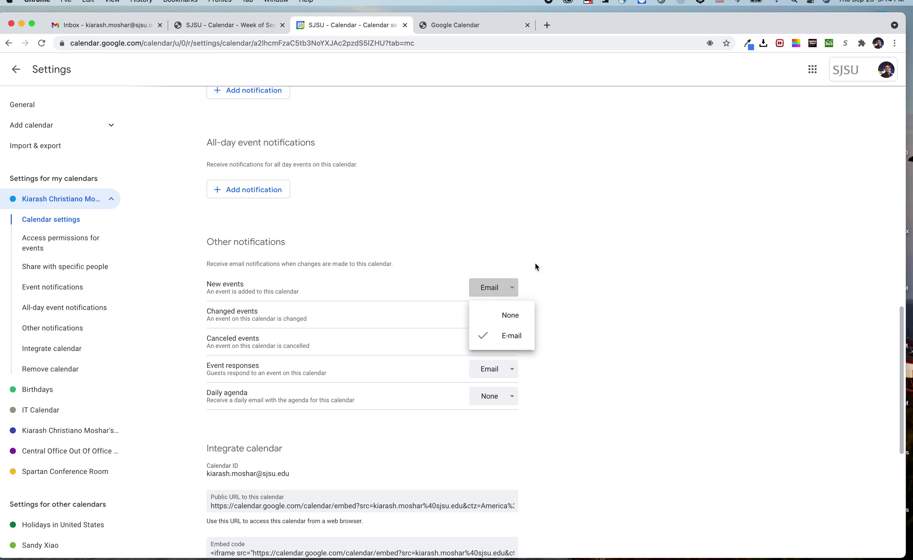
click(656, 432)
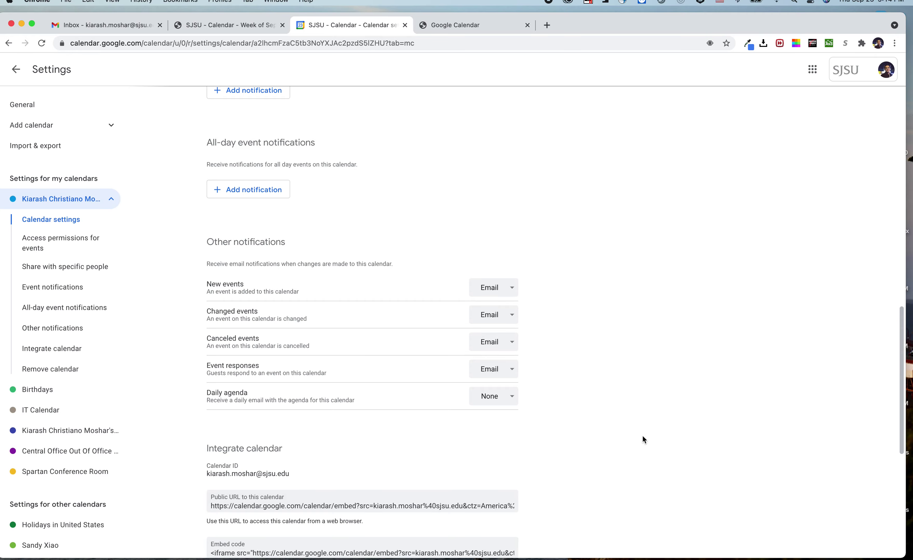
Look over the rest of the primary calendar's settings and return to the week view
scroll(352, 469, down, 10)
scroll(352, 467, up, 15)
scroll(356, 419, down, 4)
scroll(412, 375, up, 4)
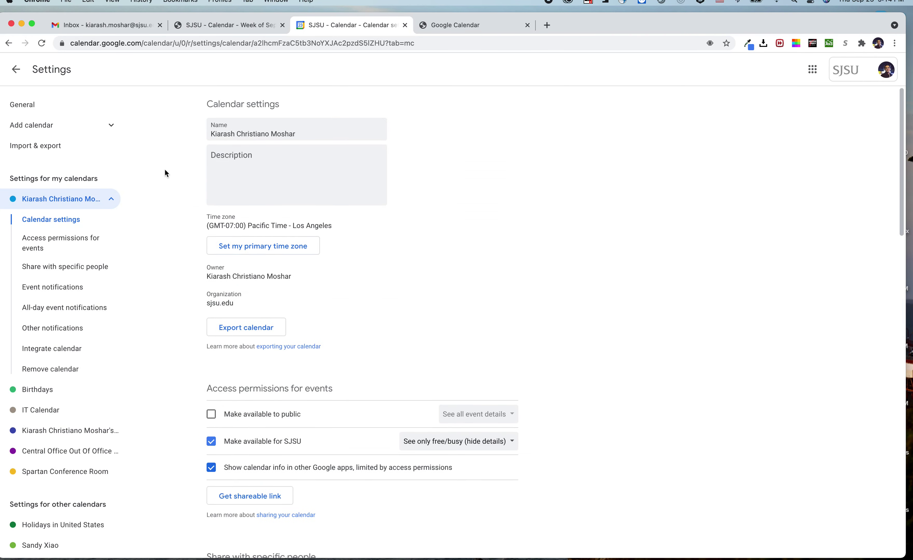
click(15, 69)
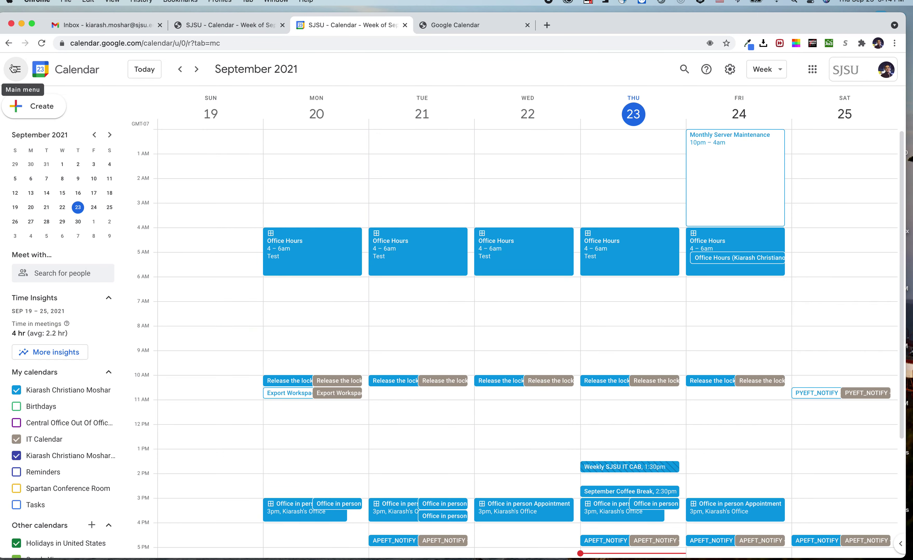